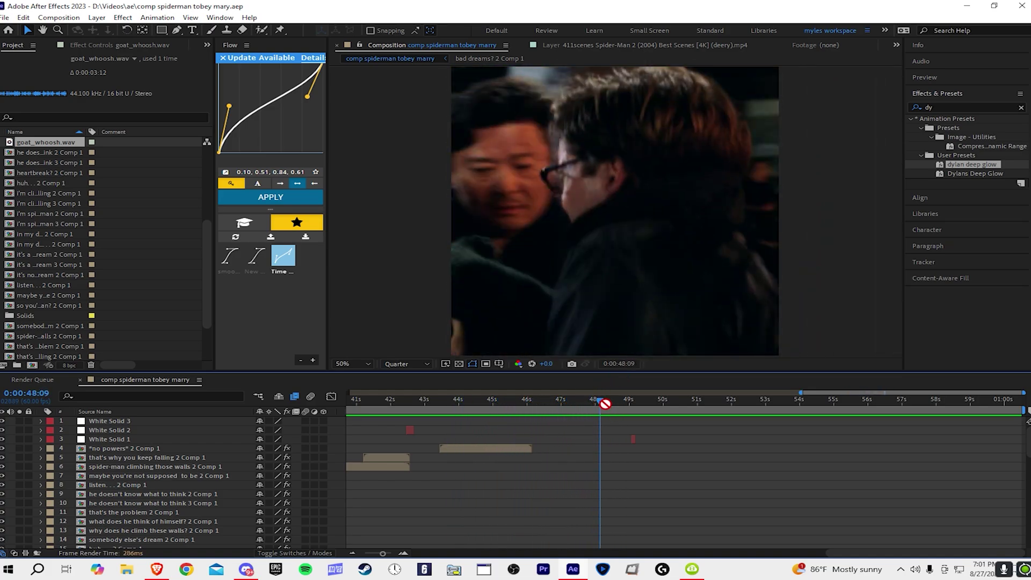
Stop the preview and move the playhead to 0:00:48:49.
{"action": "key", "text": "space"}
{"action": "mouse_move", "coordinate": [628, 392]}
{"action": "left_mouse_down"}
{"action": "mouse_move", "coordinate": [598, 407]}
{"action": "mouse_move", "coordinate": [678, 408]}
{"action": "mouse_move", "coordinate": [623, 400]}
{"action": "left_mouse_up"}
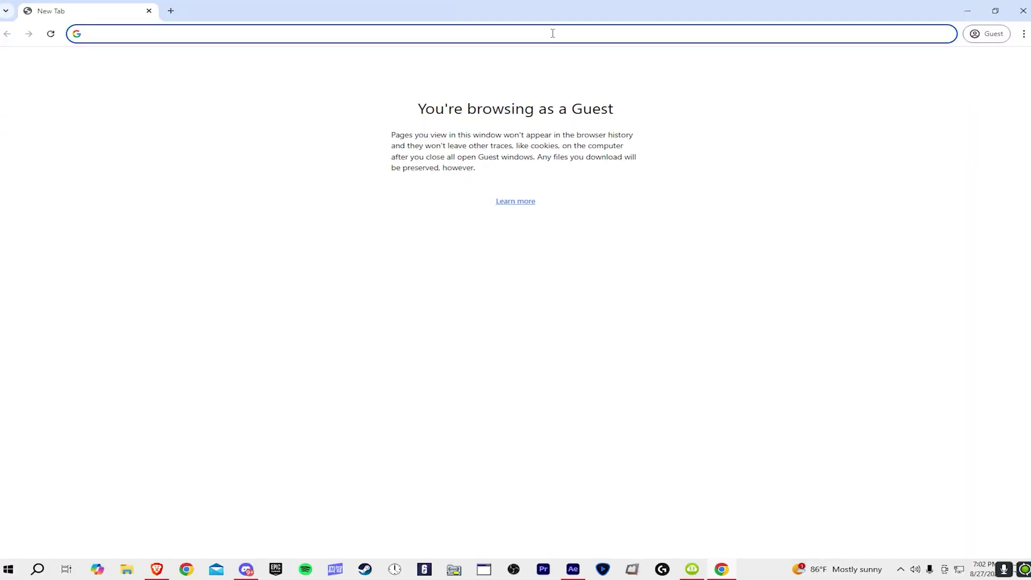
Switch to the Chrome browser and search Google Images for "tobey maguire spider-man title card".
{"action": "type", "text": "spiderm"}
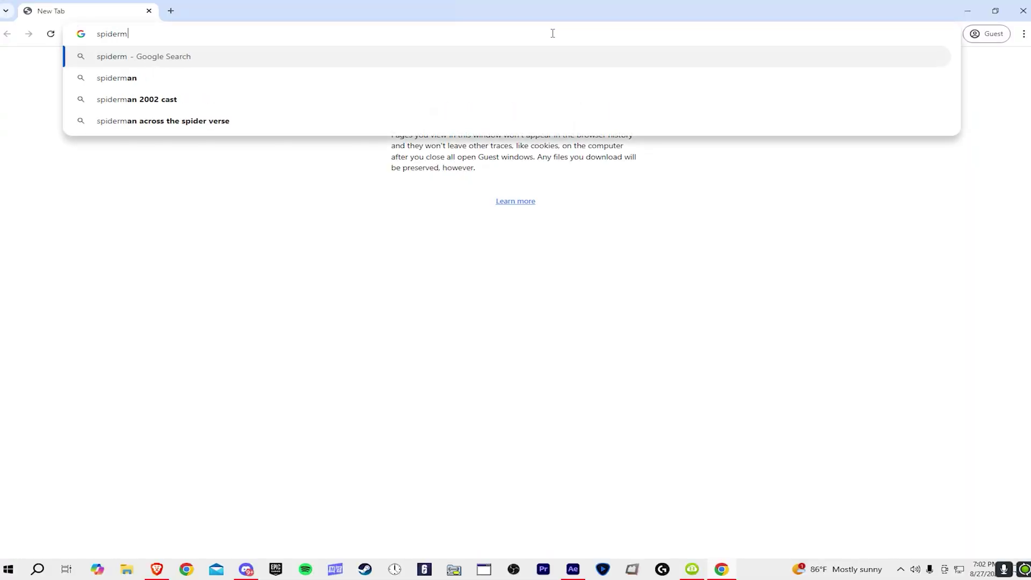
{"action": "type", "text": "an tobey maguir"}
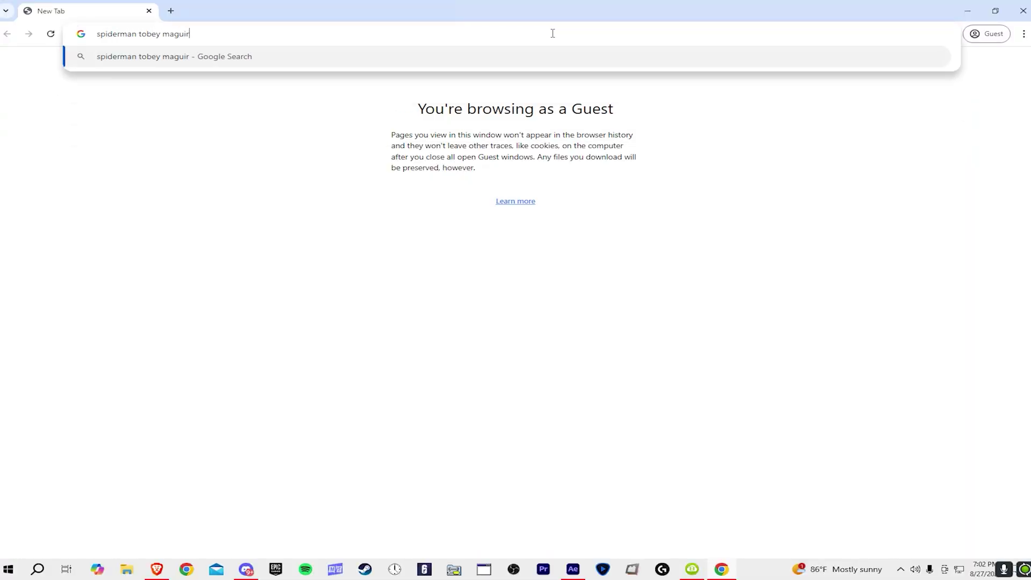
{"action": "type", "text": "e"}
{"action": "type", "text": "title card"}
{"action": "key", "text": "Return"}
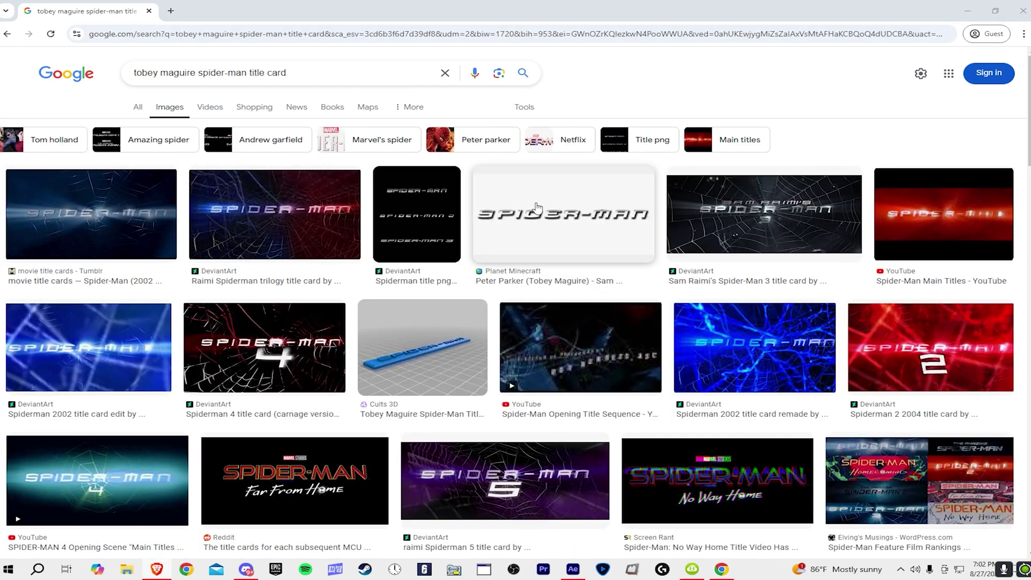
Open the Planet Minecraft result with the transparent SPIDER-MAN logo and save that image.
{"action": "left_click", "coordinate": [542, 209]}
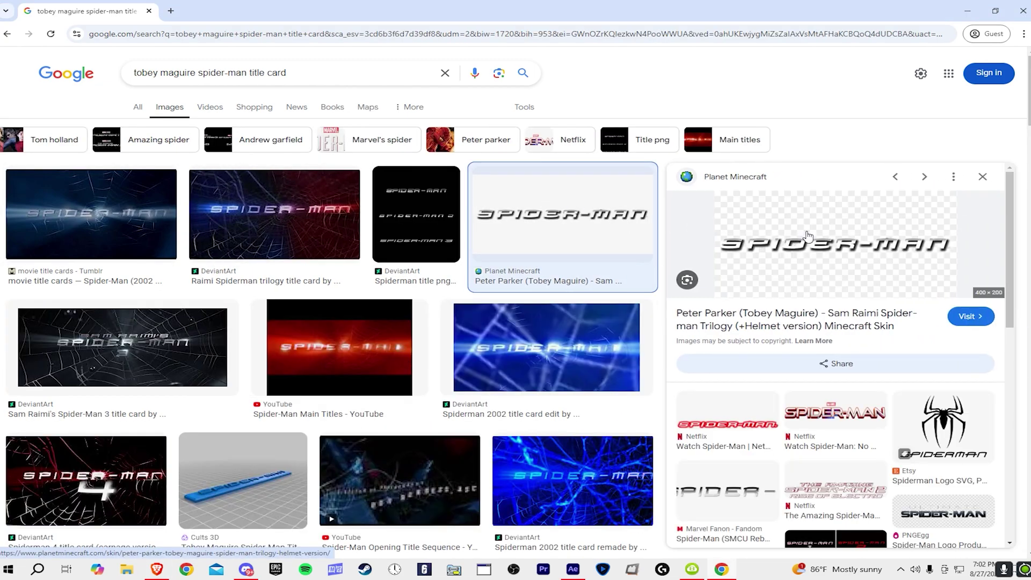
{"action": "right_click", "coordinate": [836, 218]}
{"action": "left_click", "coordinate": [856, 149]}
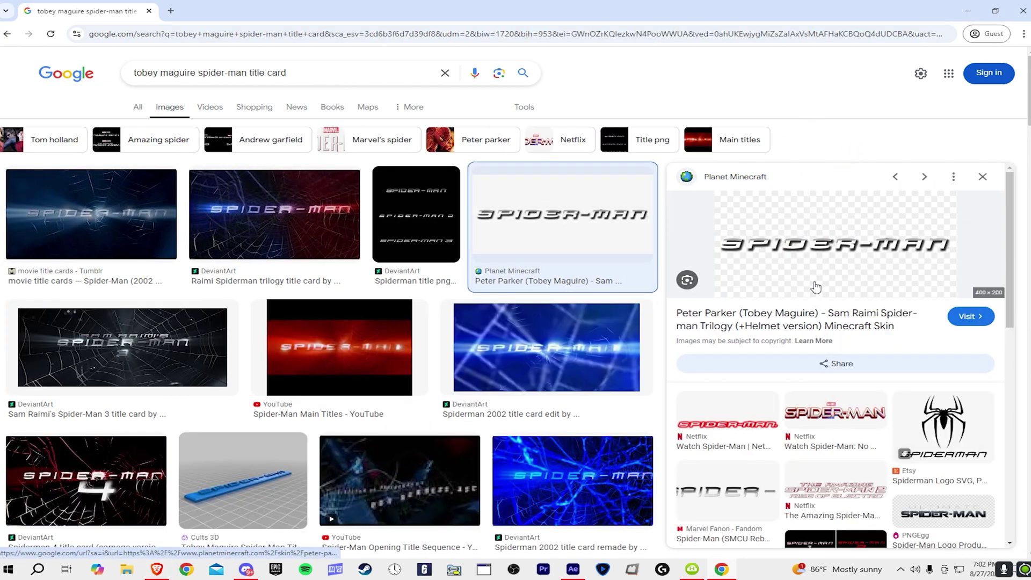
{"action": "right_click", "coordinate": [830, 213]}
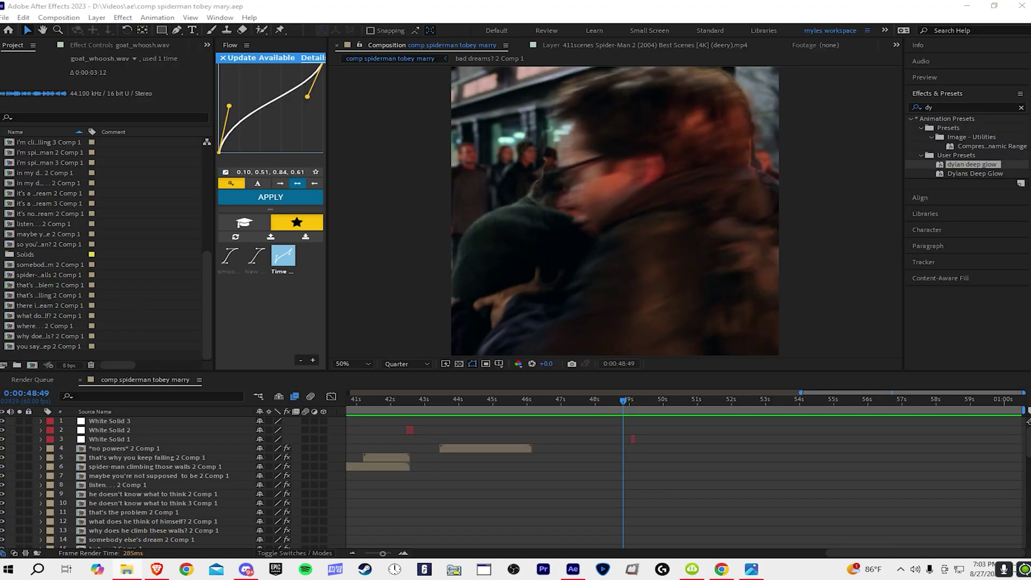
Add the downloaded SPIDER-MAN logo PNG to the After Effects composition as the top layer, scaled to 126%, and save the project.
{"action": "left_click_drag", "start_coordinate": [483, 394], "coordinate": [579, 424]}
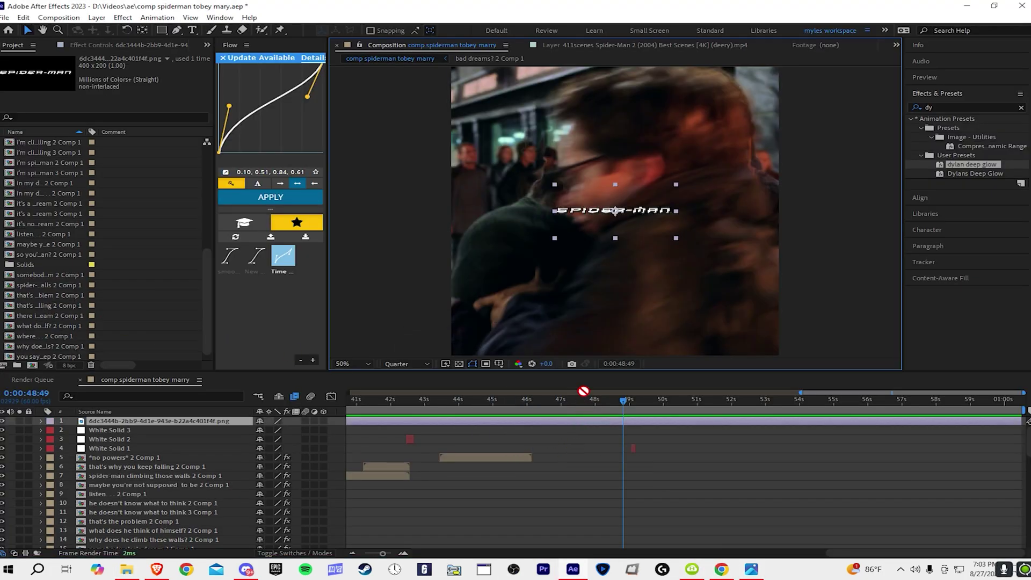
{"action": "key", "text": "s"}
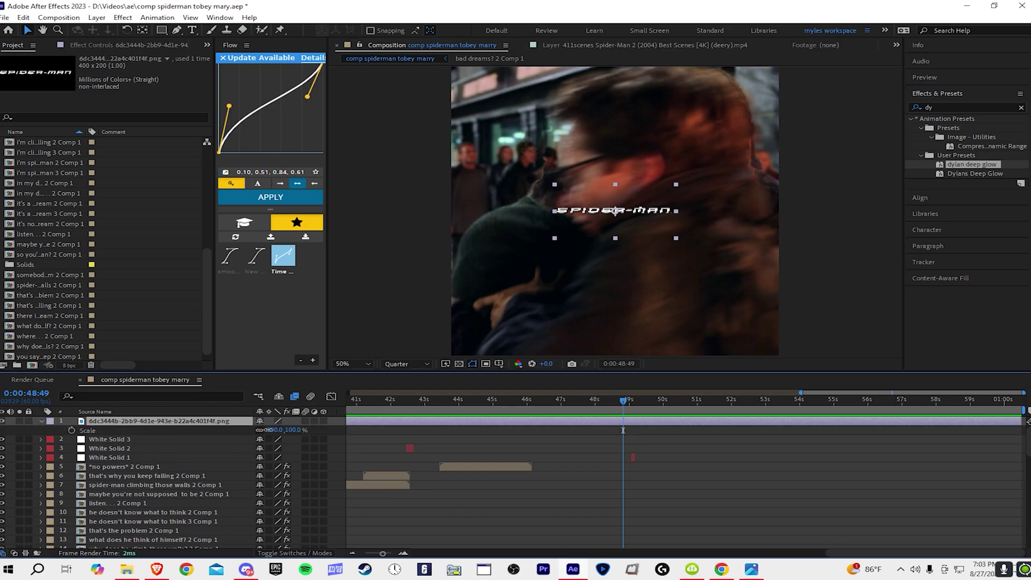
{"action": "mouse_move", "coordinate": [262, 429]}
{"action": "left_mouse_down"}
{"action": "mouse_move", "coordinate": [308, 428]}
{"action": "mouse_move", "coordinate": [248, 430]}
{"action": "left_mouse_up"}
{"action": "key", "text": "ctrl+s"}
{"action": "left_click", "coordinate": [575, 470]}
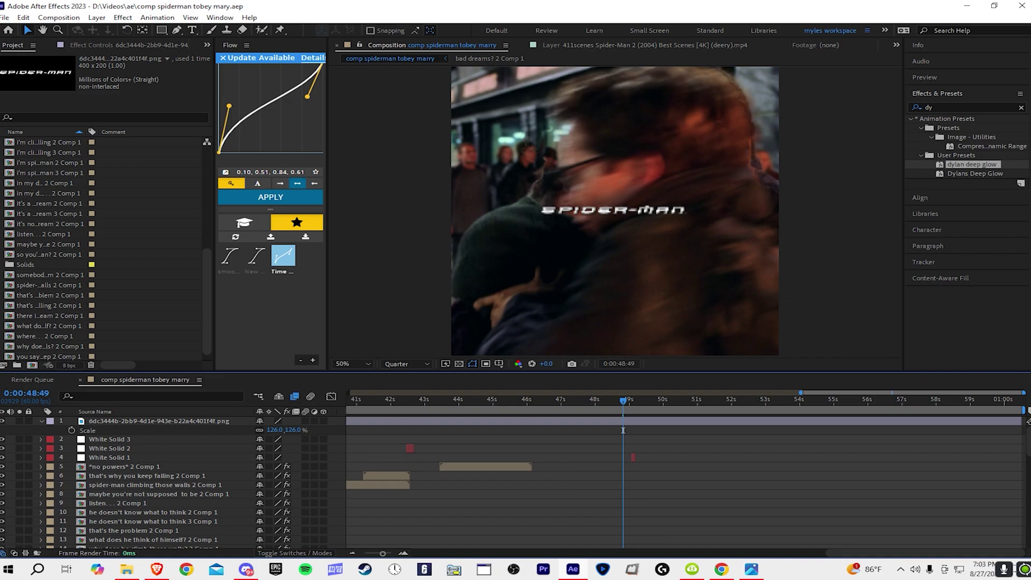
Split the logo layer at 0:00:48:03 and delete the part before that time.
{"action": "left_click_drag", "start_coordinate": [621, 403], "coordinate": [590, 425]}
{"action": "left_click", "coordinate": [590, 423]}
{"action": "key", "text": "ctrl+shift+d"}
{"action": "left_click", "coordinate": [591, 428]}
{"action": "key", "text": "Delete"}
{"action": "key", "text": "equal"}
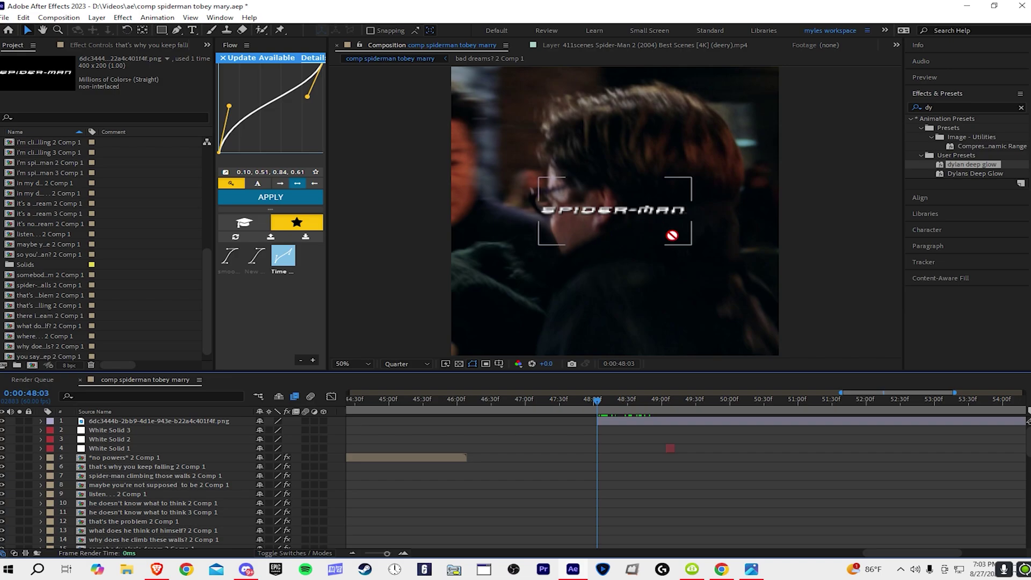
Return to the Chrome browser and search Google for "sam raimi spiderman font".
{"action": "left_click", "coordinate": [968, 6]}
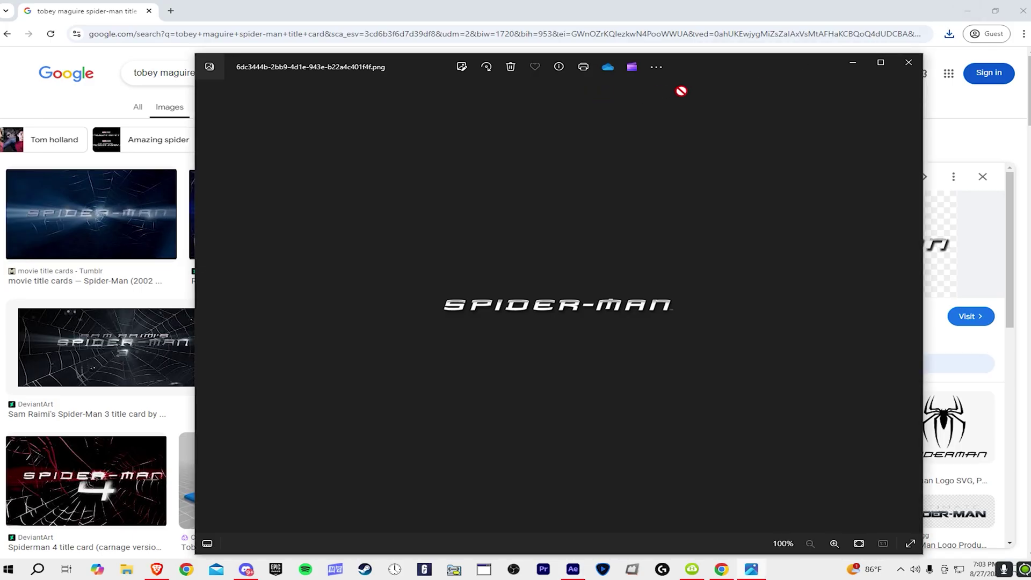
{"action": "left_click", "coordinate": [803, 2]}
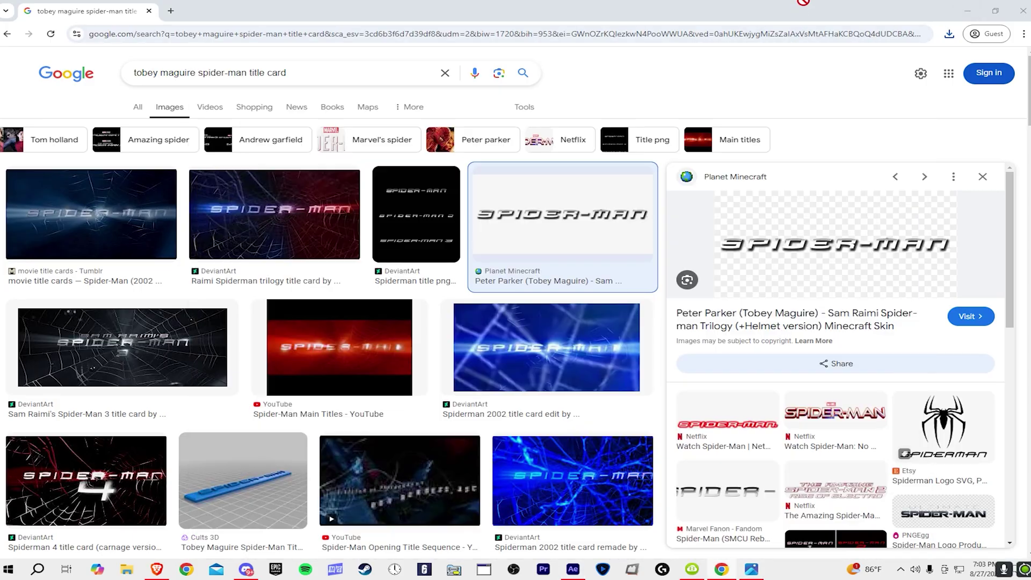
{"action": "left_click", "coordinate": [571, 34]}
{"action": "type", "text": "sam raimi"}
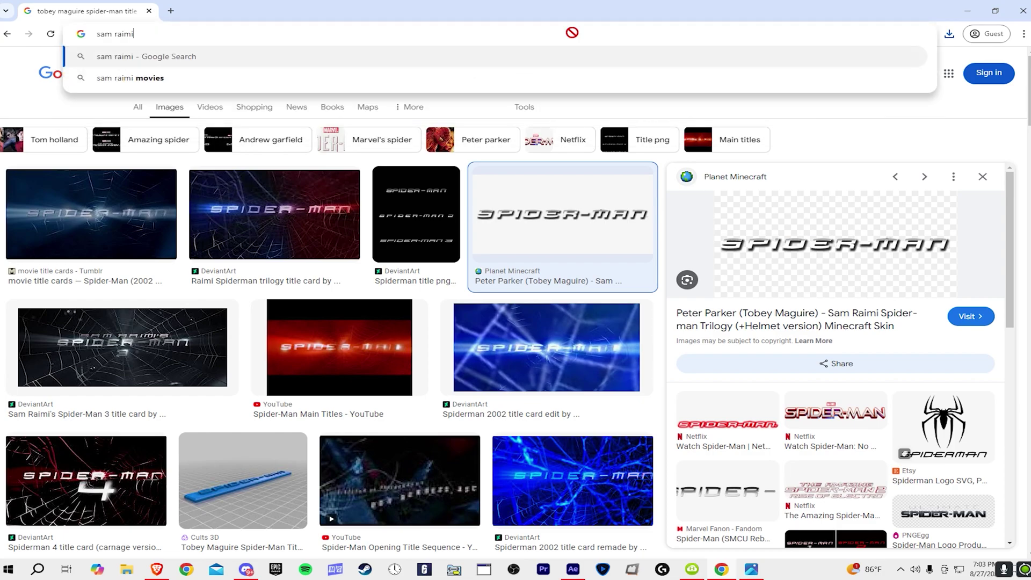
{"action": "type", "text": " spiod"}
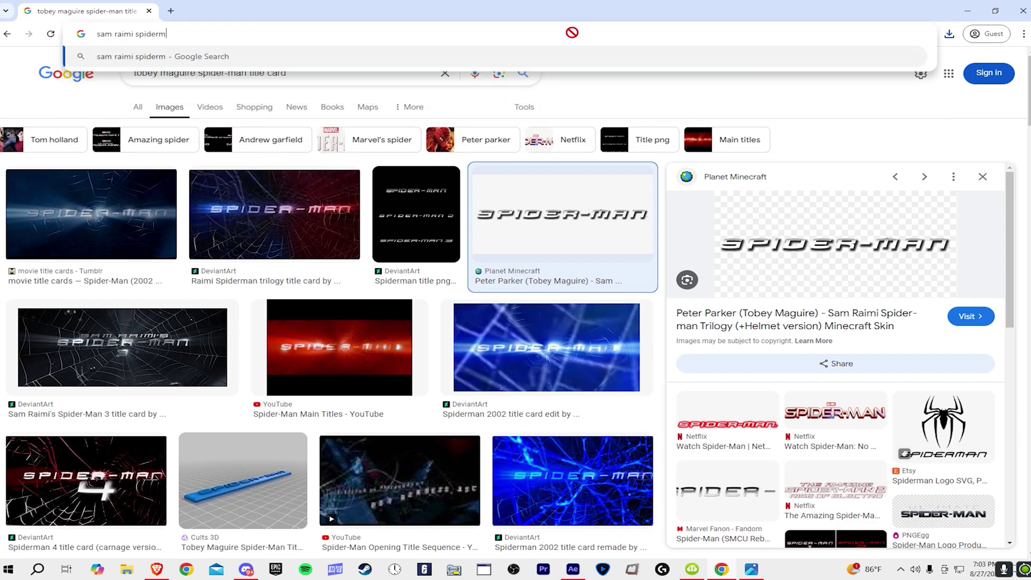
{"action": "type", "text": "rman font"}
{"action": "key", "text": "Return"}
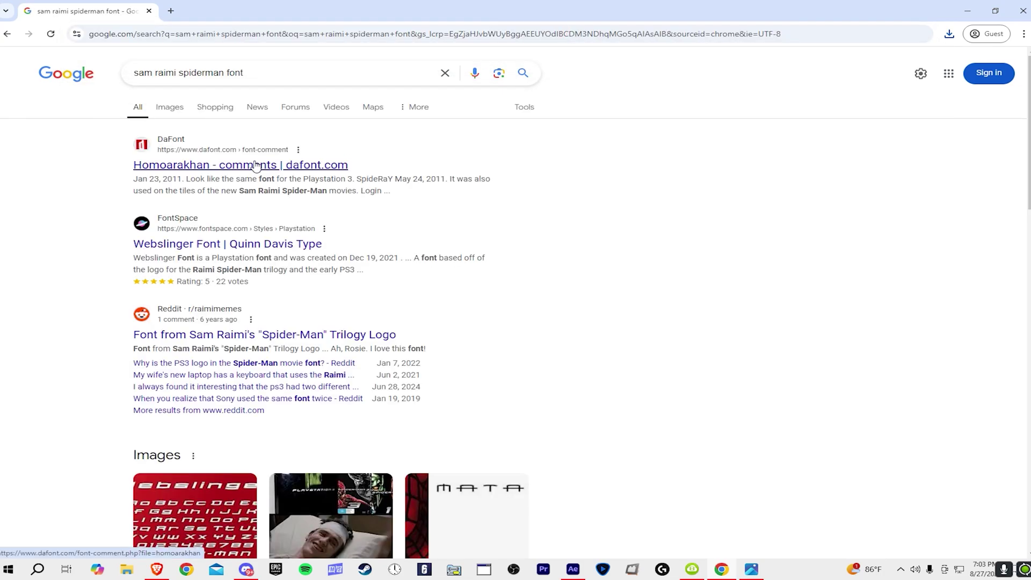
Open the dafont.com page for the Homoarakhan font and look over its preview.
{"action": "left_click", "coordinate": [264, 173]}
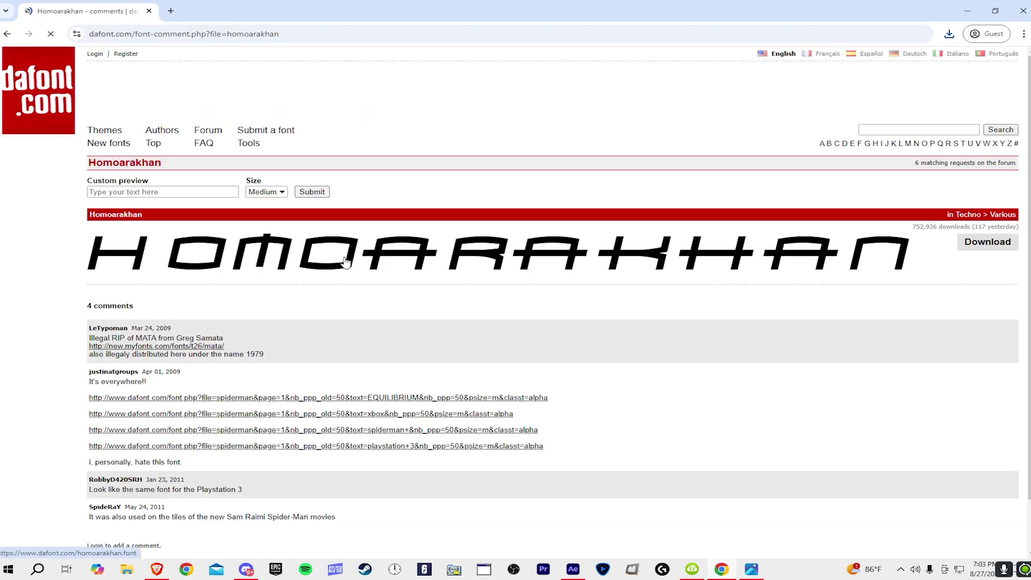
{"action": "scroll", "coordinate": [390, 262], "scroll_direction": "down", "scroll_amount": 1}
{"action": "scroll", "coordinate": [389, 262], "scroll_direction": "up", "scroll_amount": 1}
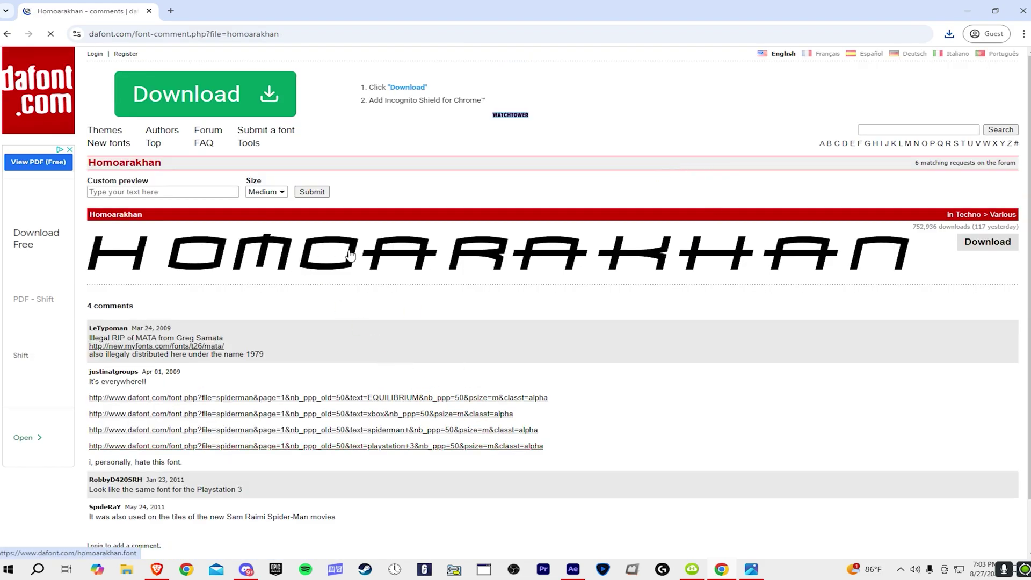
{"action": "scroll", "coordinate": [289, 271], "scroll_direction": "down", "scroll_amount": 1}
Switch to After Effects, examine the SPIDER-MAN logo up close at Full preview resolution, and set the resolution back to Quarter.
{"action": "left_click", "coordinate": [573, 569]}
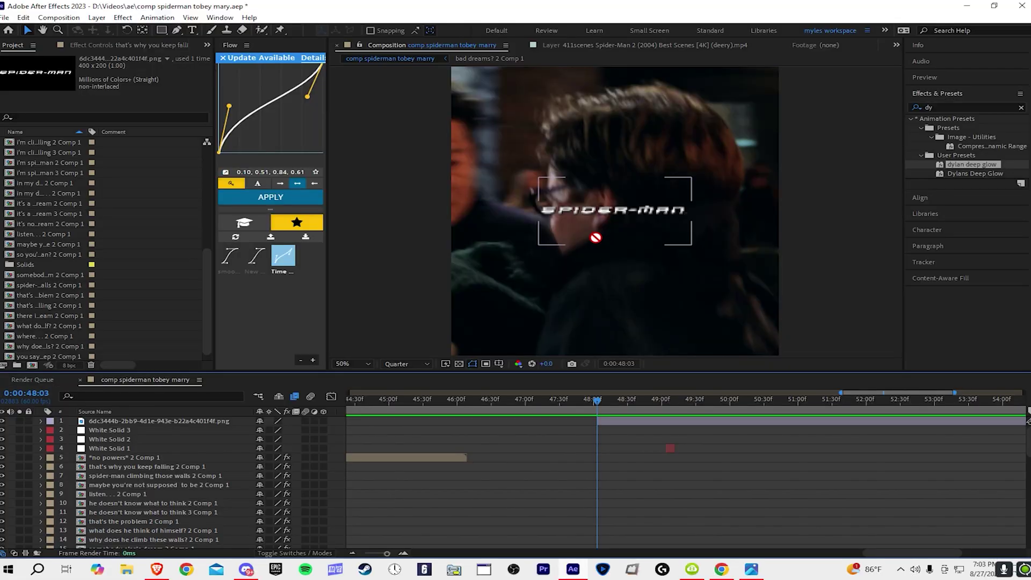
{"action": "scroll", "coordinate": [624, 218], "scroll_direction": "up", "scroll_amount": 4}
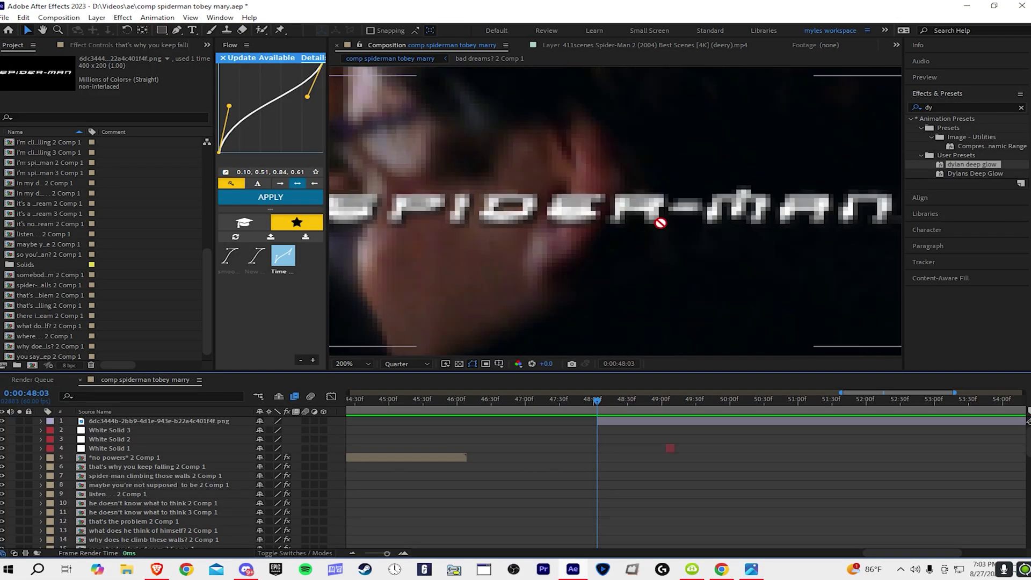
{"action": "scroll", "coordinate": [657, 224], "scroll_direction": "down", "scroll_amount": 2}
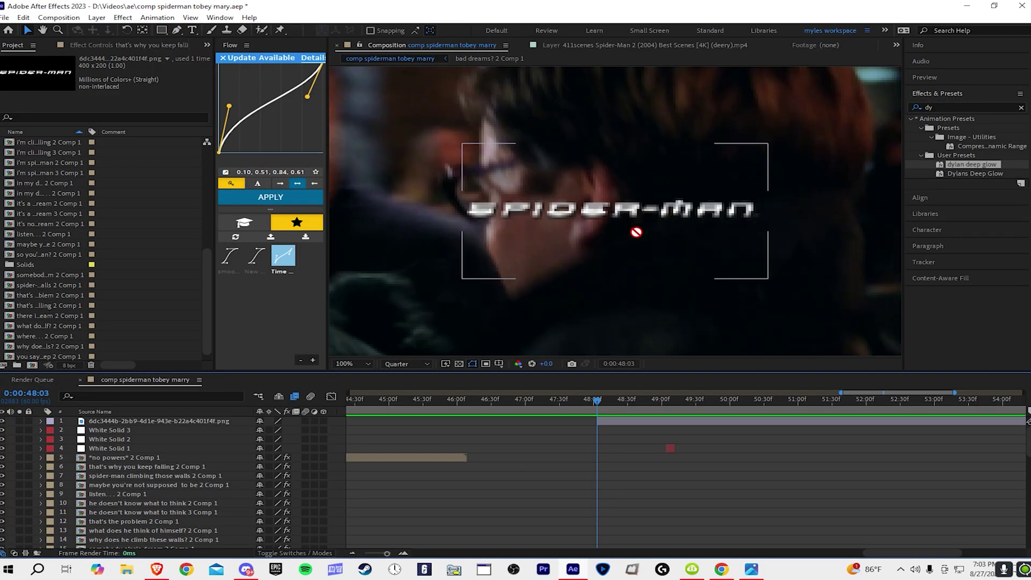
{"action": "left_click", "coordinate": [407, 363]}
{"action": "left_click", "coordinate": [408, 390]}
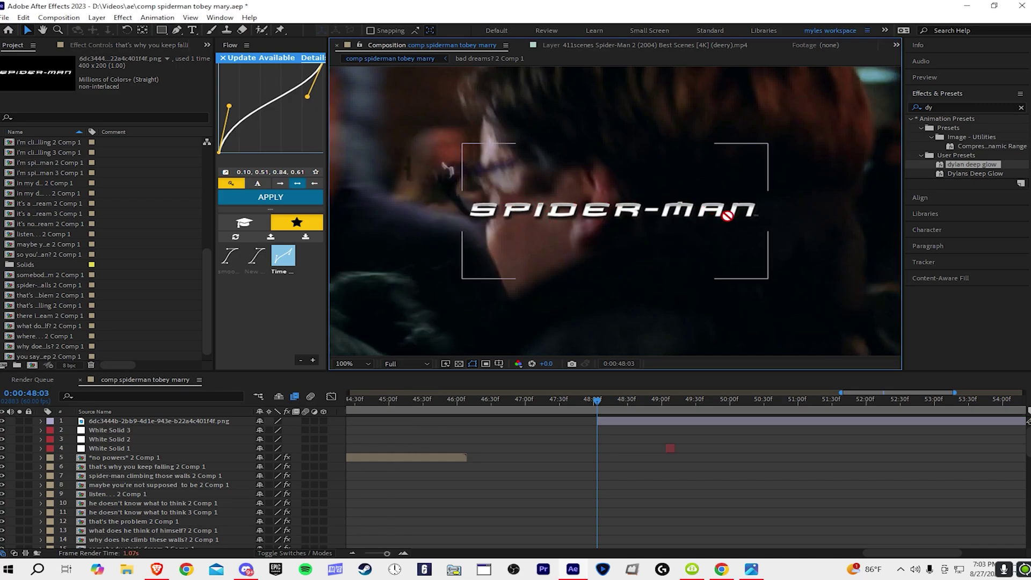
{"action": "scroll", "coordinate": [623, 246], "scroll_direction": "down", "scroll_amount": 3}
{"action": "scroll", "coordinate": [629, 250], "scroll_direction": "up", "scroll_amount": 2}
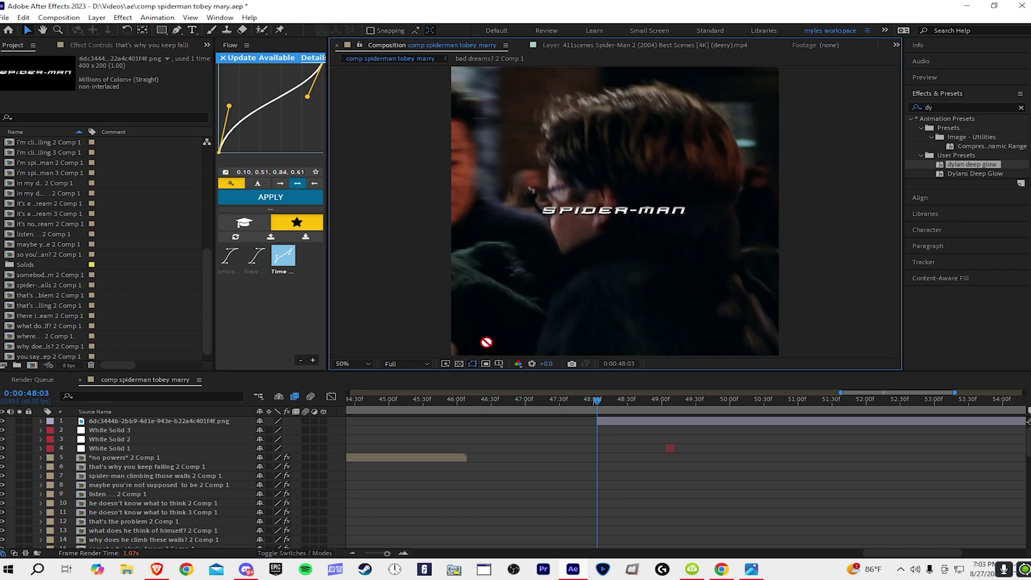
{"action": "left_click", "coordinate": [418, 363]}
{"action": "left_click", "coordinate": [408, 420]}
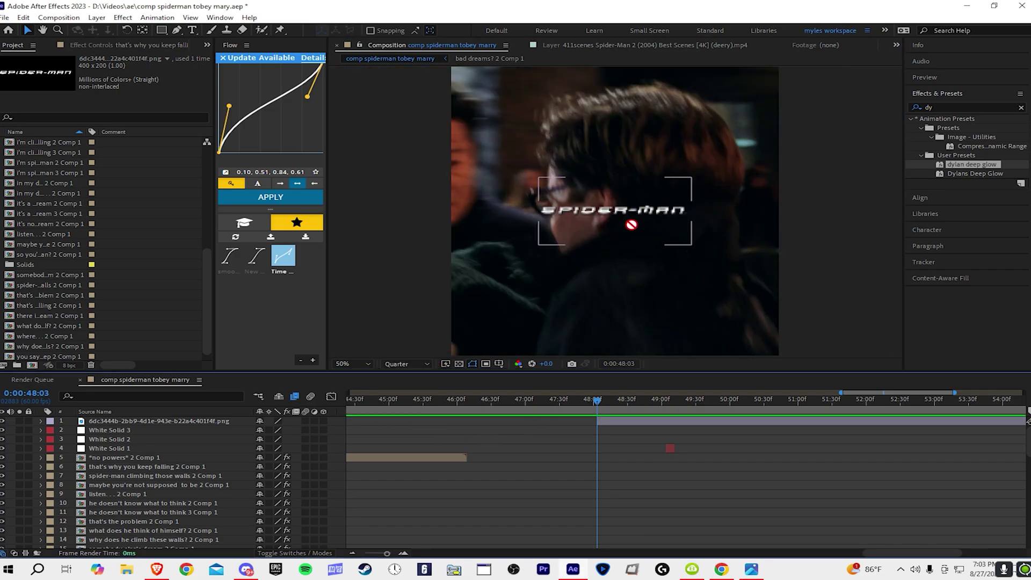
Download homoarakhan.zip in the Chrome browser and install the HOMOARAK.TTF font it contains.
{"action": "left_click", "coordinate": [994, 194]}
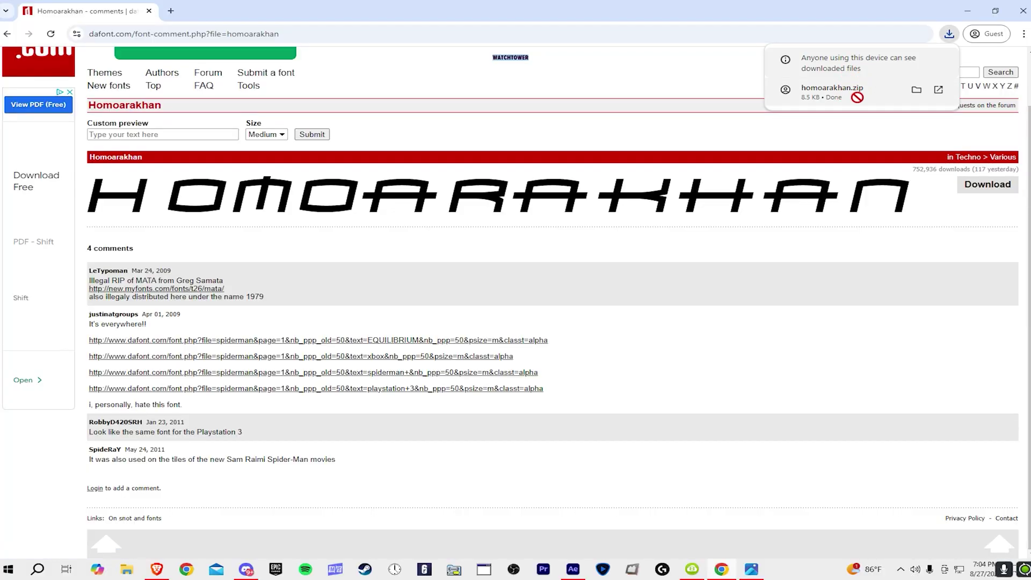
{"action": "left_click", "coordinate": [859, 98]}
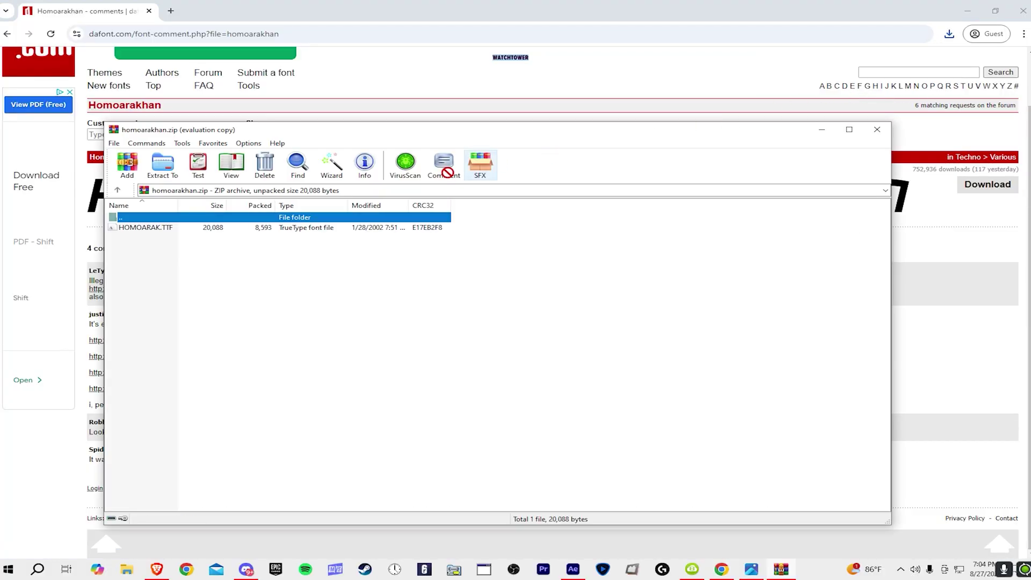
{"action": "double_click", "coordinate": [172, 230]}
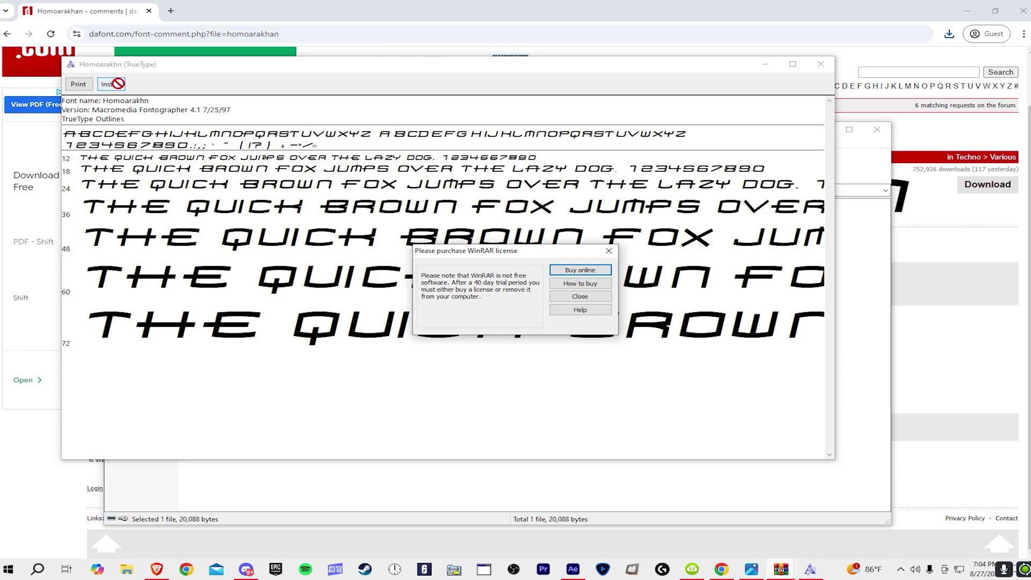
{"action": "left_click", "coordinate": [609, 251]}
{"action": "left_click", "coordinate": [122, 86]}
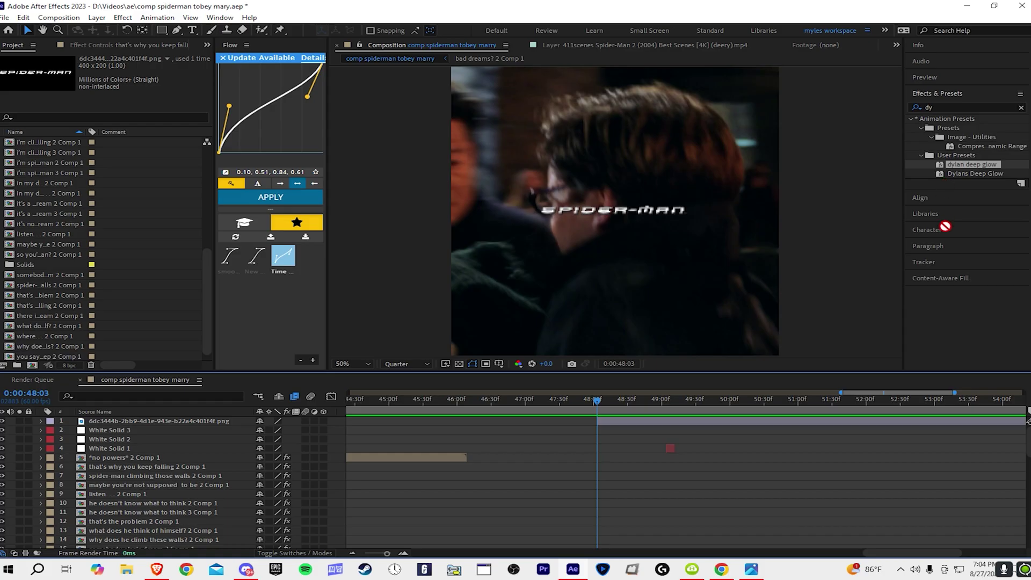
Switch to After Effects and set the text font to Homoarakhn Regular.
{"action": "left_click", "coordinate": [945, 226]}
{"action": "left_click", "coordinate": [955, 157]}
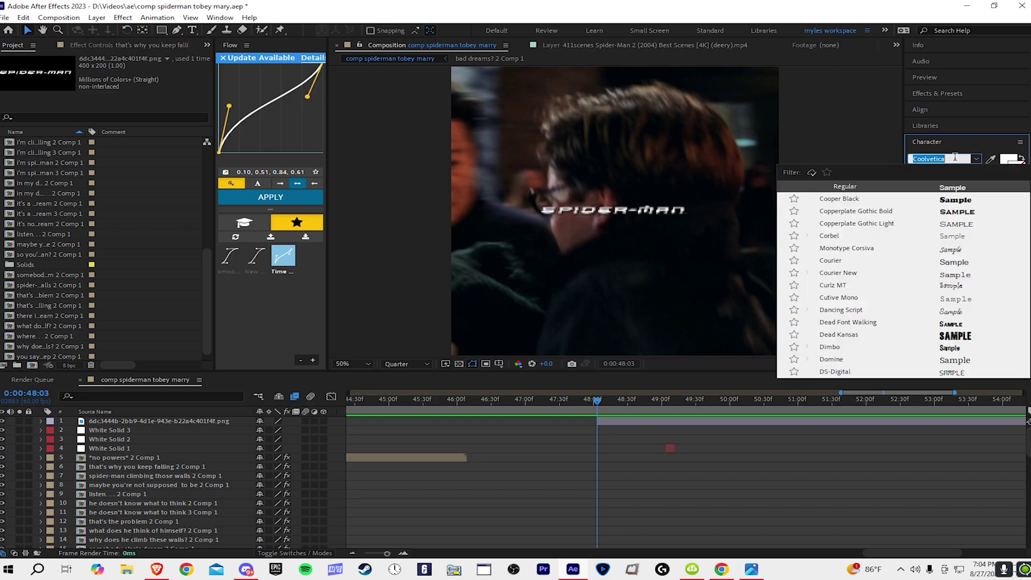
{"action": "type", "text": "homo"}
{"action": "left_click", "coordinate": [935, 189]}
Create a text layer reading "by rhumbux" over the lower edge of the SPIDER-MAN logo.
{"action": "scroll", "coordinate": [601, 245], "scroll_direction": "up", "scroll_amount": 1}
{"action": "key", "text": "ctrl+t"}
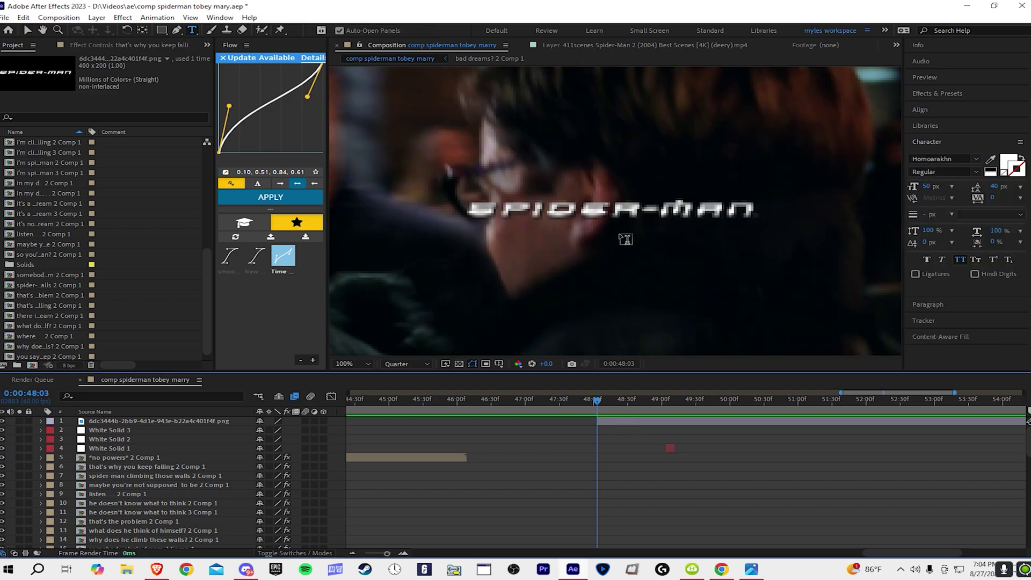
{"action": "left_click", "coordinate": [623, 233]}
{"action": "type", "text": "by rhumbux"}
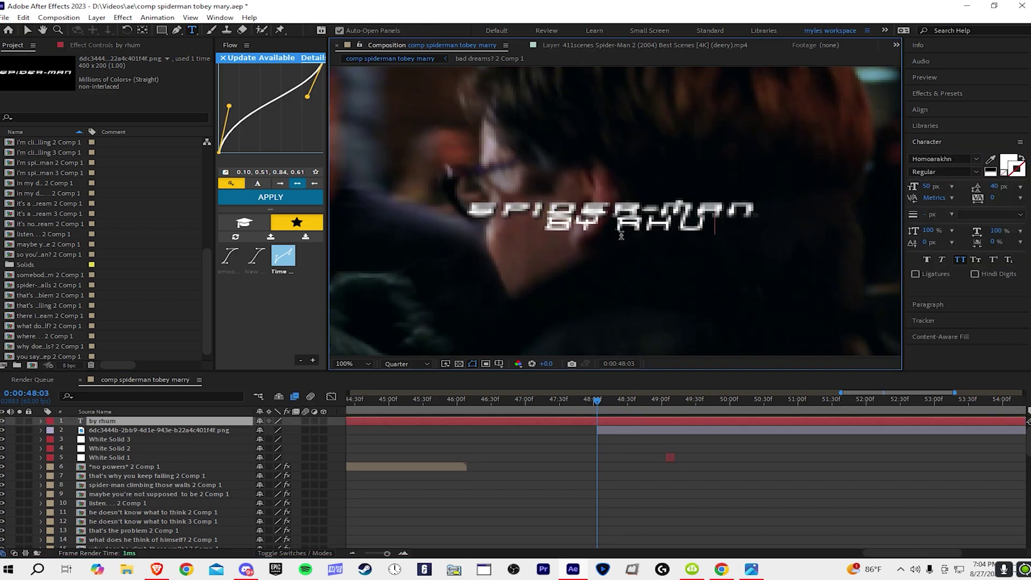
{"action": "left_click", "coordinate": [598, 455]}
{"action": "left_click", "coordinate": [613, 422]}
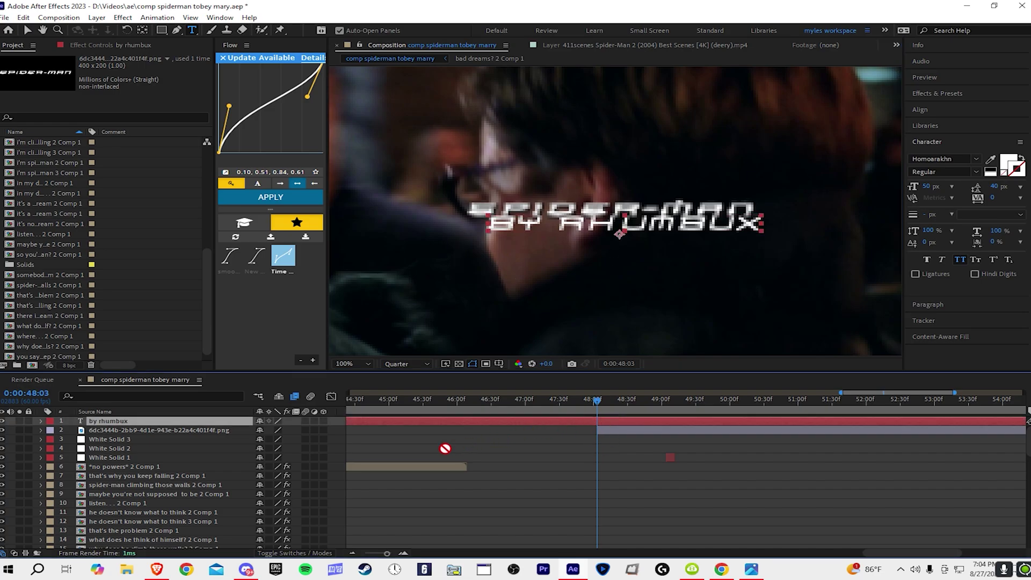
Make the "by rhumbux" text smaller and set the SPIDER-MAN logo layer's scale to 155%.
{"action": "key", "text": "p"}
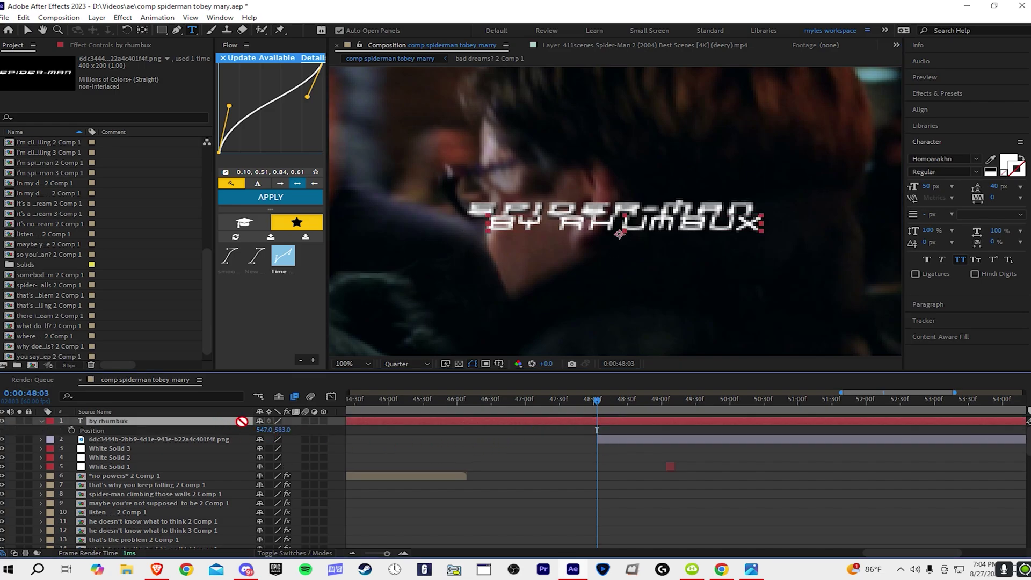
{"action": "left_click_drag", "start_coordinate": [268, 430], "coordinate": [288, 447]}
{"action": "scroll", "coordinate": [602, 290], "scroll_direction": "down", "scroll_amount": 1}
{"action": "left_click", "coordinate": [629, 438]}
{"action": "key", "text": "s"}
Move the "by rhumbux" text to position 667, 583, beneath the right end of the logo.
{"action": "left_click", "coordinate": [646, 222]}
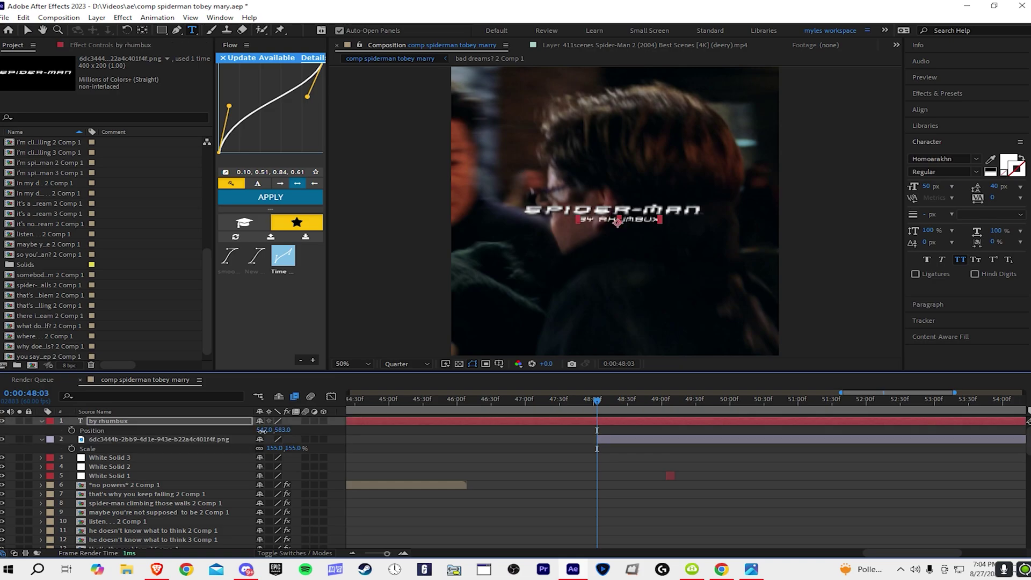
{"action": "key", "text": "p"}
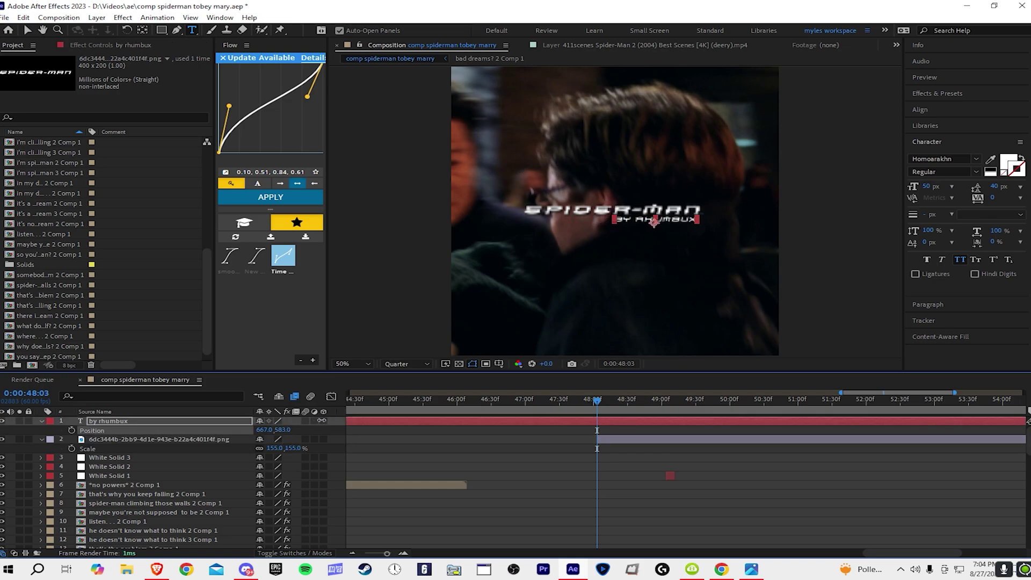
Split the "by rhumbux" text layer at 0:00:48:03 and delete the part before the cut.
{"action": "key", "text": "ctrl+shift+d"}
{"action": "left_click", "coordinate": [595, 431]}
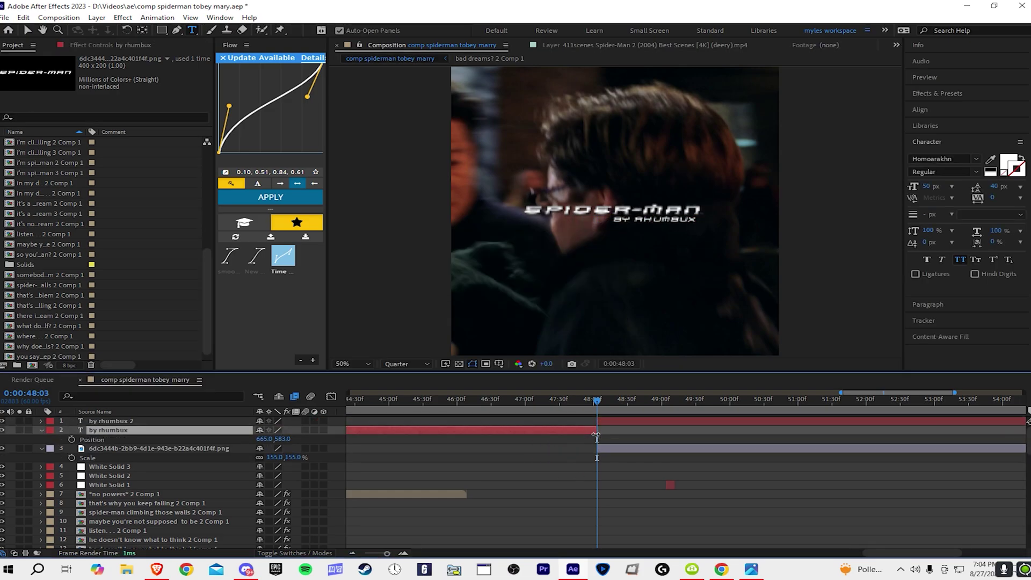
{"action": "key", "text": "Delete"}
Set the composition preview to Full resolution and look closely at the logo and credit.
{"action": "left_click", "coordinate": [612, 431]}
{"action": "scroll", "coordinate": [672, 330], "scroll_direction": "up", "scroll_amount": 3}
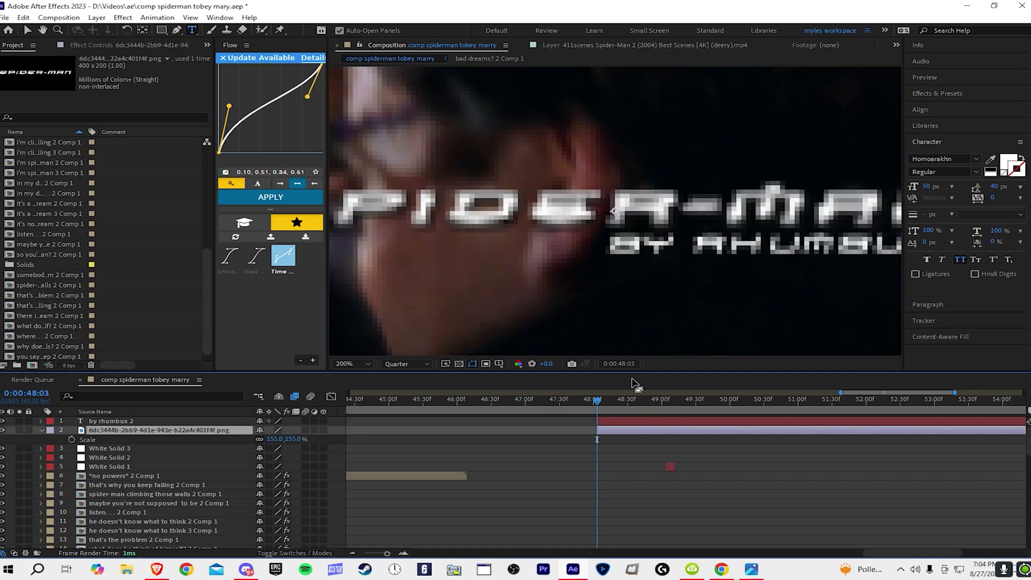
{"action": "scroll", "coordinate": [665, 303], "scroll_direction": "down", "scroll_amount": 1}
{"action": "left_click", "coordinate": [407, 364]}
{"action": "left_click", "coordinate": [407, 389]}
{"action": "key", "text": "v"}
{"action": "left_click", "coordinate": [525, 457]}
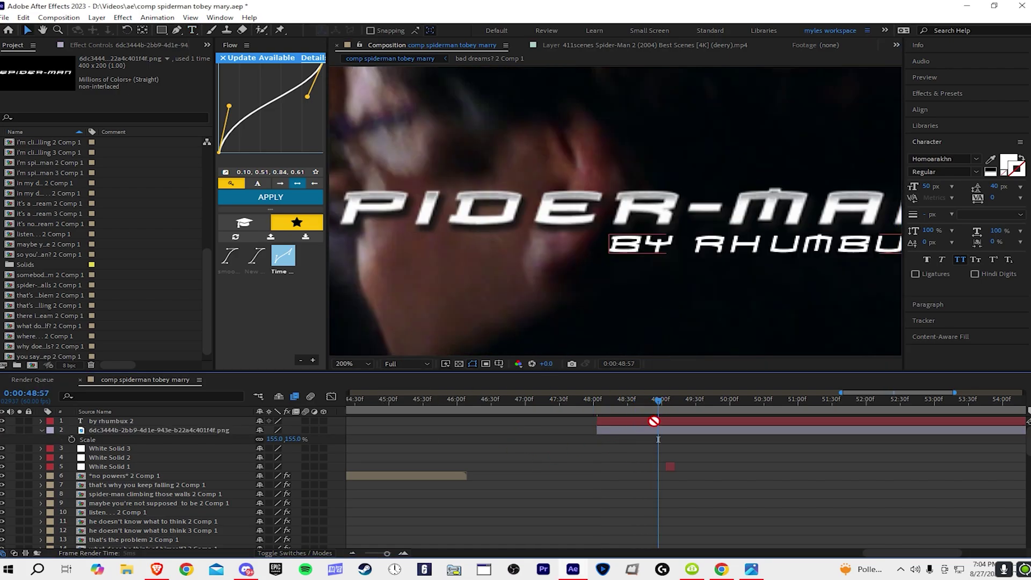
Add a Gradient Overlay layer style to the "by rhumbux" text layer.
{"action": "left_click", "coordinate": [659, 402]}
{"action": "right_click", "coordinate": [654, 422]}
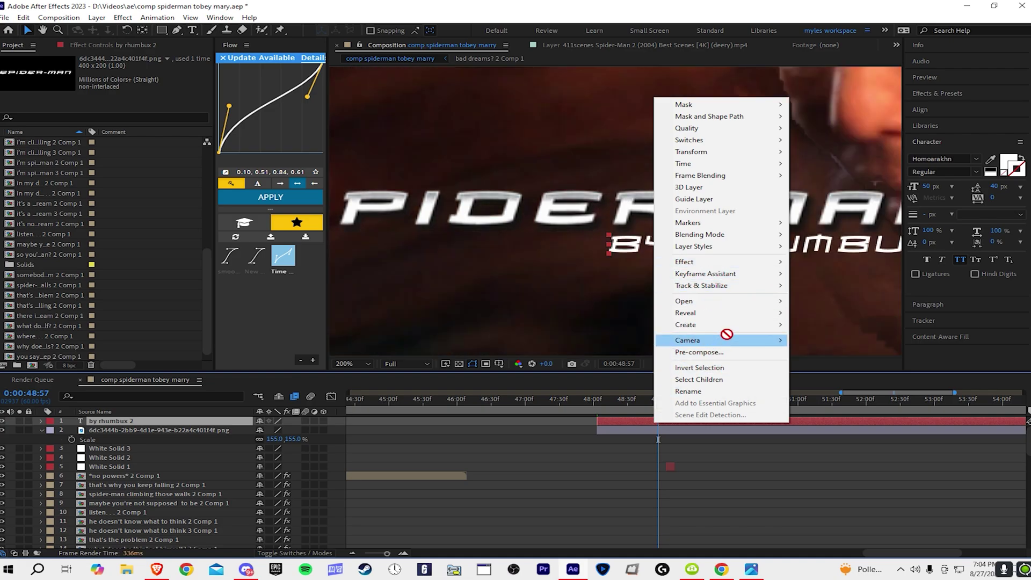
{"action": "mouse_move", "coordinate": [722, 237]}
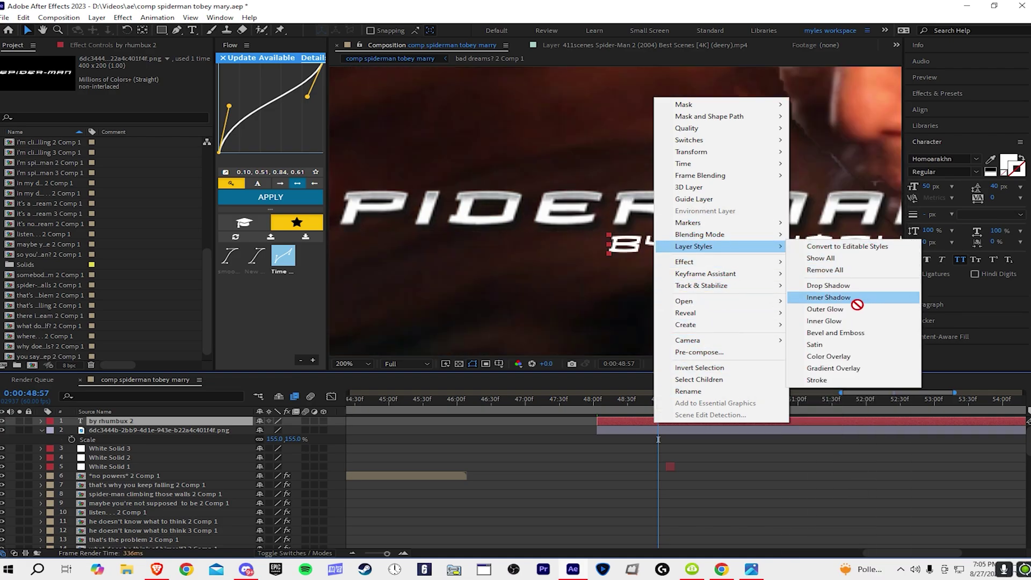
{"action": "left_click", "coordinate": [839, 367]}
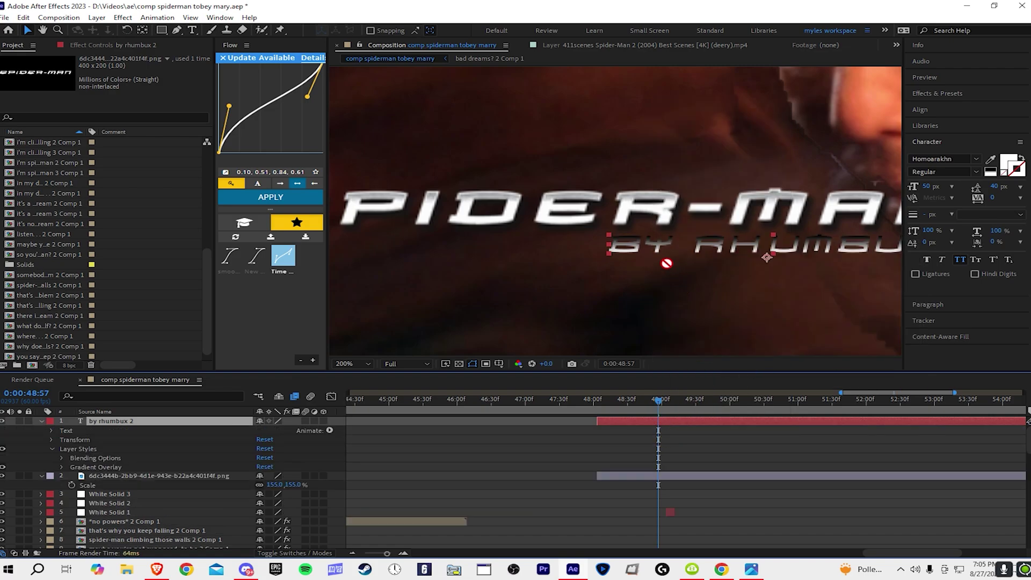
{"action": "key", "text": "slash"}
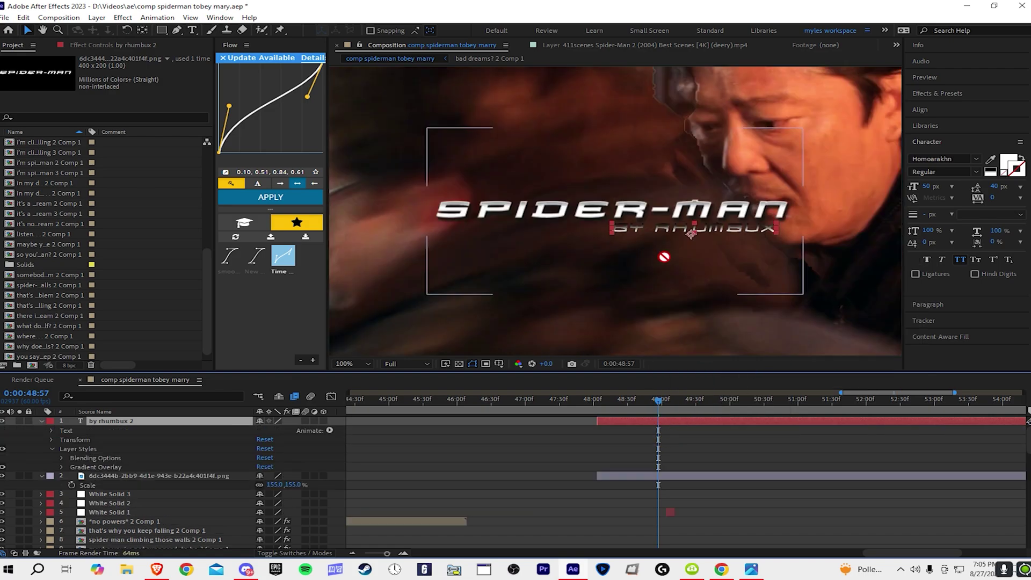
Set the text's Gradient Overlay to 97% gradient smoothness and 69% opacity.
{"action": "left_click", "coordinate": [61, 467]}
{"action": "scroll", "coordinate": [254, 477], "scroll_direction": "up", "scroll_amount": 1}
{"action": "left_click_drag", "start_coordinate": [263, 488], "coordinate": [209, 447]}
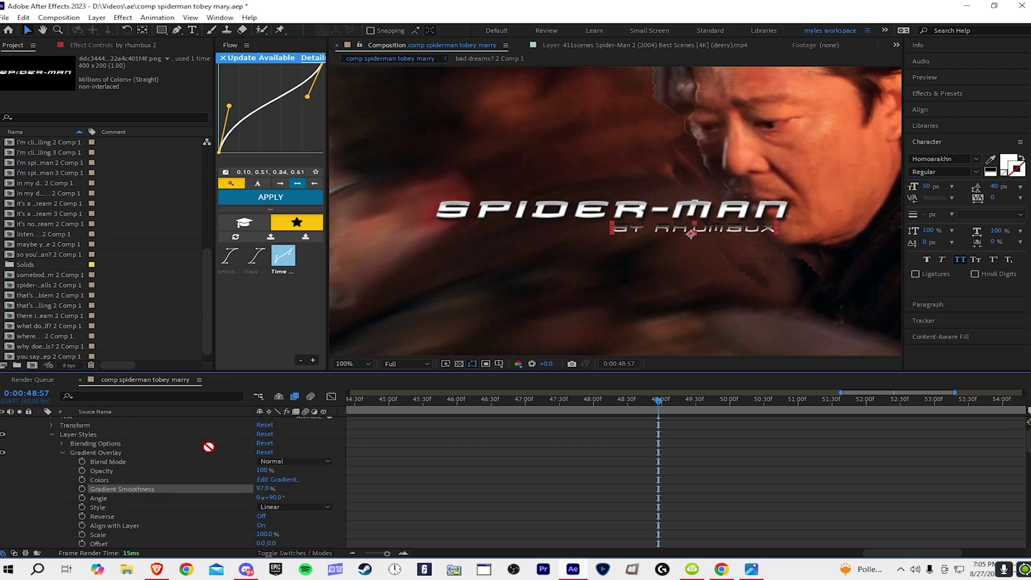
{"action": "left_click_drag", "start_coordinate": [262, 471], "coordinate": [250, 473]}
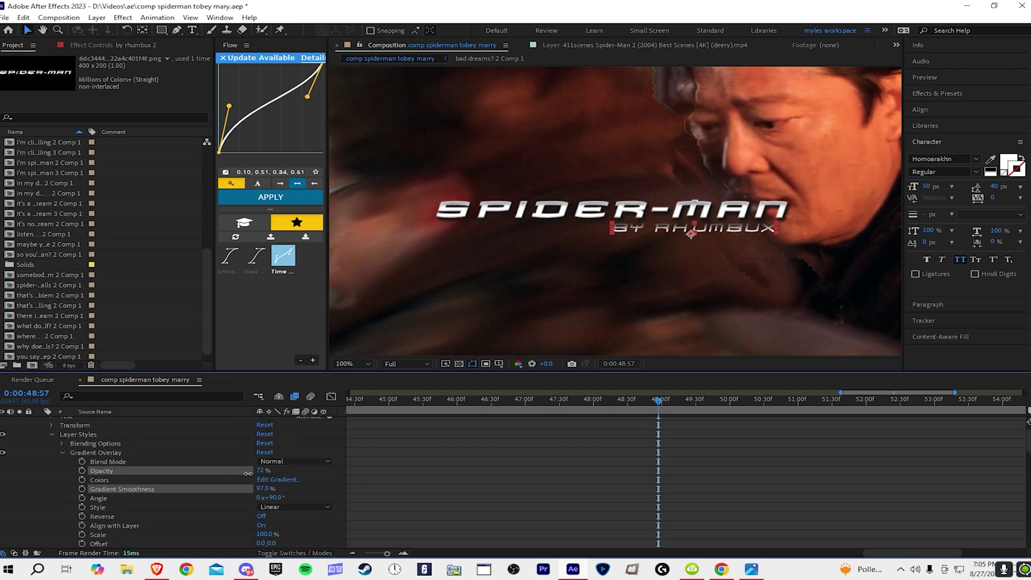
{"action": "left_click", "coordinate": [606, 444]}
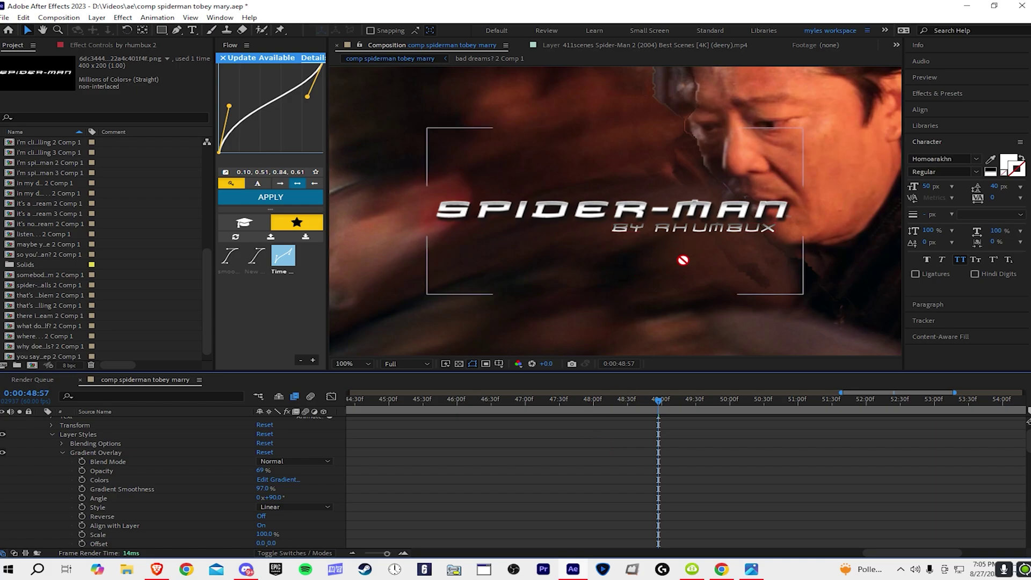
{"action": "scroll", "coordinate": [190, 429], "scroll_direction": "up", "scroll_amount": 1}
{"action": "left_click", "coordinate": [190, 421]}
{"action": "key", "text": "u"}
{"action": "left_click", "coordinate": [644, 467]}
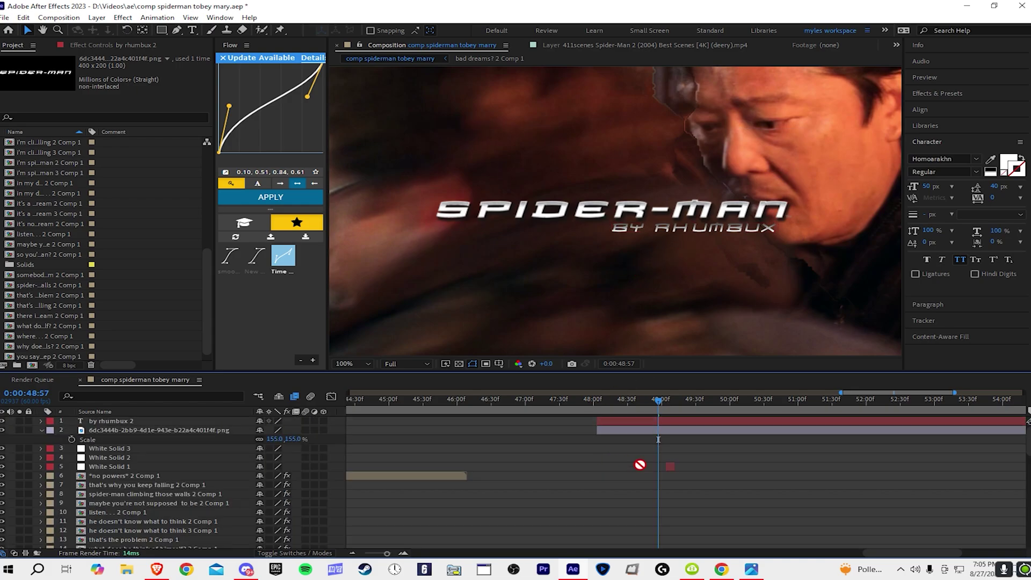
Trim the logo and credit layers to run from 0:00:47:03 to the start of the White Solid 1 layer.
{"action": "left_click", "coordinate": [670, 428]}
{"action": "left_click", "coordinate": [670, 421], "text": "shift"}
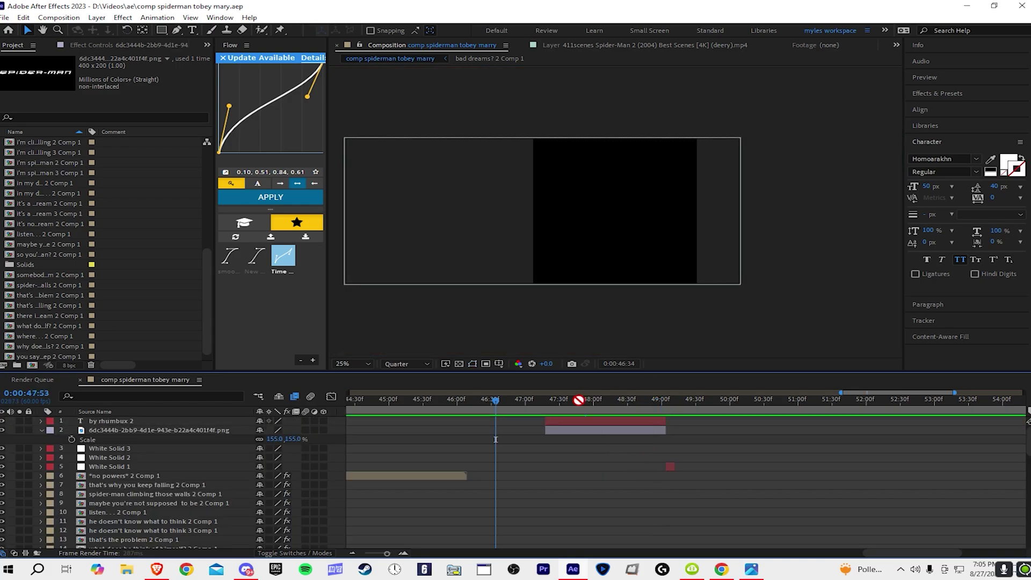
{"action": "left_click", "coordinate": [579, 399]}
{"action": "left_click_drag", "start_coordinate": [545, 421], "coordinate": [528, 429]}
{"action": "left_click", "coordinate": [541, 429]}
{"action": "key", "text": "i"}
{"action": "key", "text": "equal"}
{"action": "key", "text": "equal"}
{"action": "left_click", "coordinate": [529, 429]}
{"action": "key", "text": "minus"}
{"action": "key", "text": "minus"}
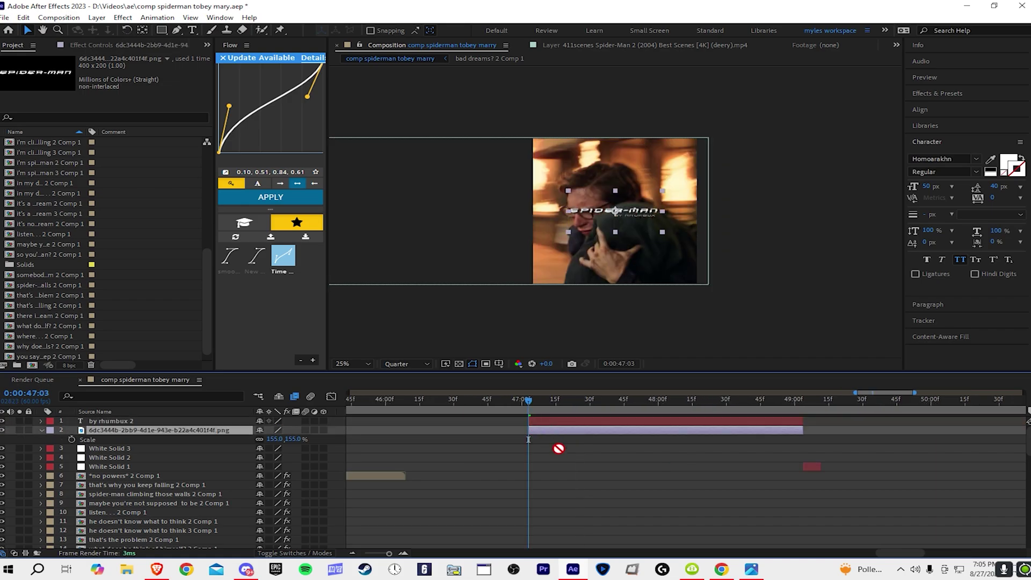
Keyframe the logo layer's opacity from 0% at 0:00:47:03 to 100% at about 0:00:47:37.
{"action": "left_click", "coordinate": [72, 439]}
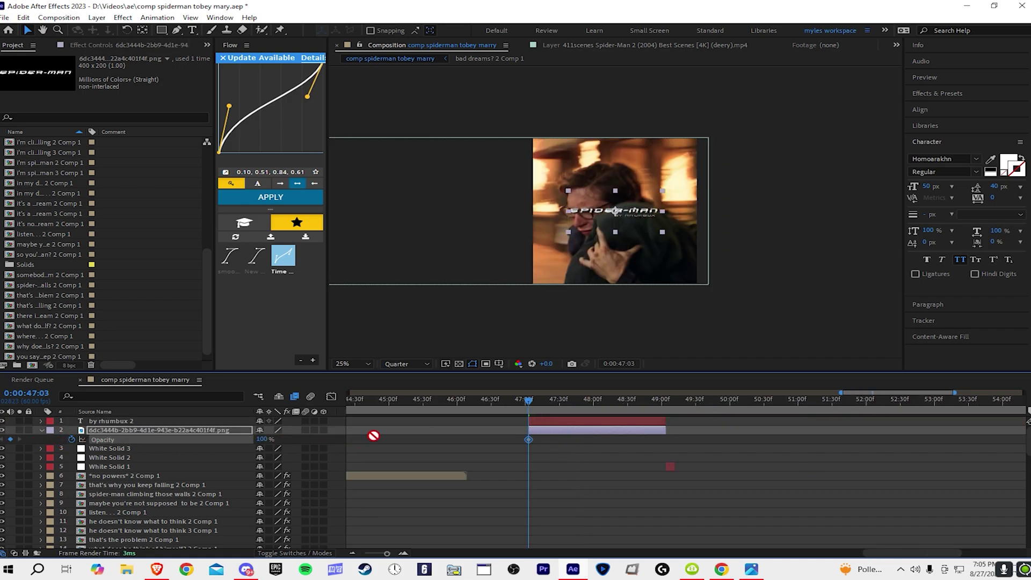
{"action": "key", "text": "ctrl+s"}
{"action": "key", "text": "equal"}
{"action": "key", "text": "equal"}
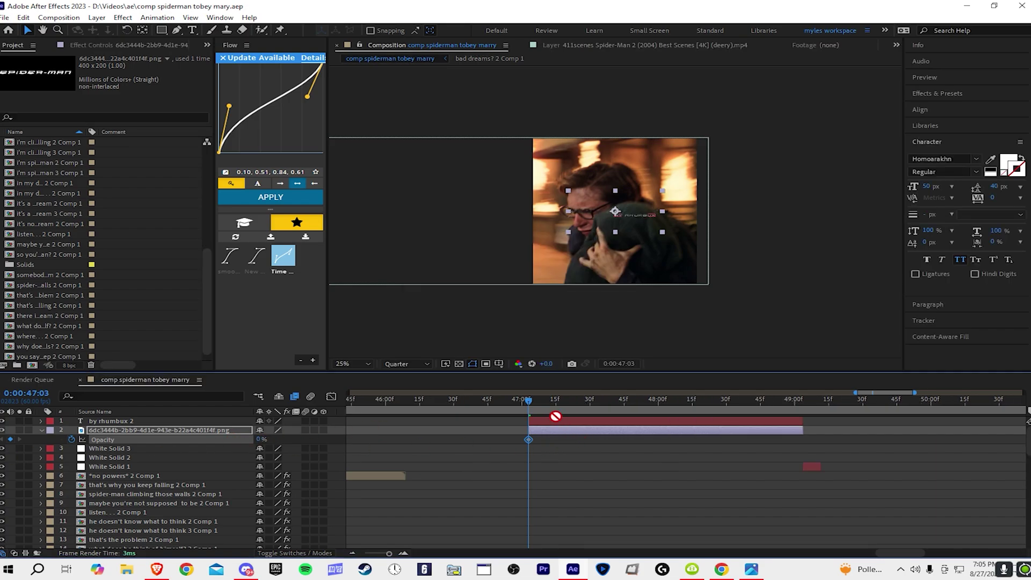
{"action": "key", "text": "minus"}
{"action": "left_click", "coordinate": [543, 400]}
{"action": "left_click_drag", "start_coordinate": [548, 404], "coordinate": [606, 395]}
{"action": "left_click_drag", "start_coordinate": [258, 440], "coordinate": [503, 433]}
Copy the logo's opacity keyframes to the credit text layer and apply Easy Ease to the keyframes of both layers.
{"action": "left_click", "coordinate": [631, 424]}
{"action": "key", "text": "i"}
{"action": "left_click_drag", "start_coordinate": [631, 424], "coordinate": [492, 432]}
{"action": "left_click", "coordinate": [580, 423]}
{"action": "key", "text": "u"}
{"action": "left_click_drag", "start_coordinate": [623, 454], "coordinate": [481, 419]}
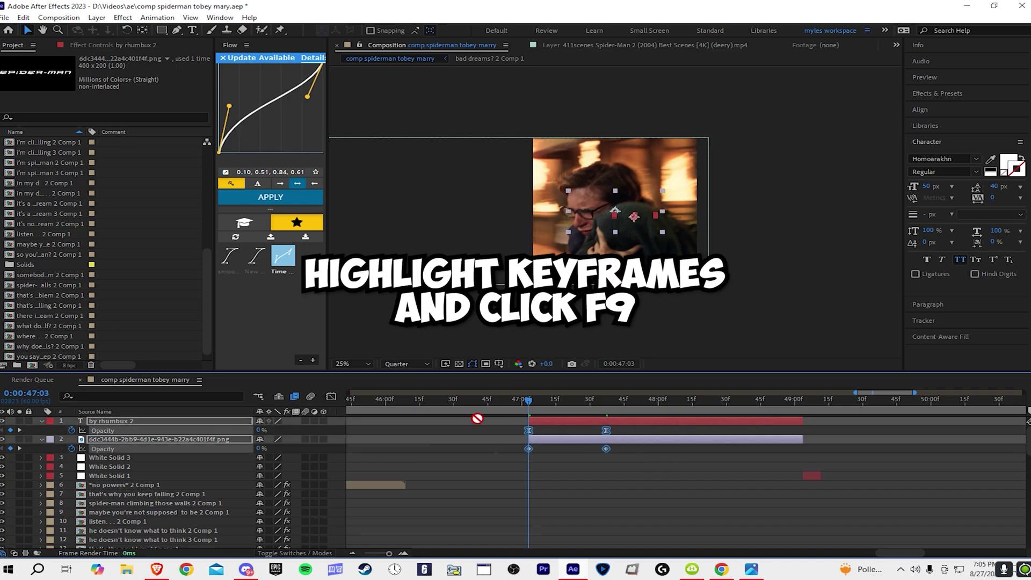
{"action": "key", "text": "F9"}
{"action": "left_click", "coordinate": [661, 474]}
{"action": "key", "text": "ctrl+s"}
Move both layers' ending opacity keyframes to about 0:00:47:51 and play back the fade-in.
{"action": "left_click", "coordinate": [473, 400]}
{"action": "key", "text": "space"}
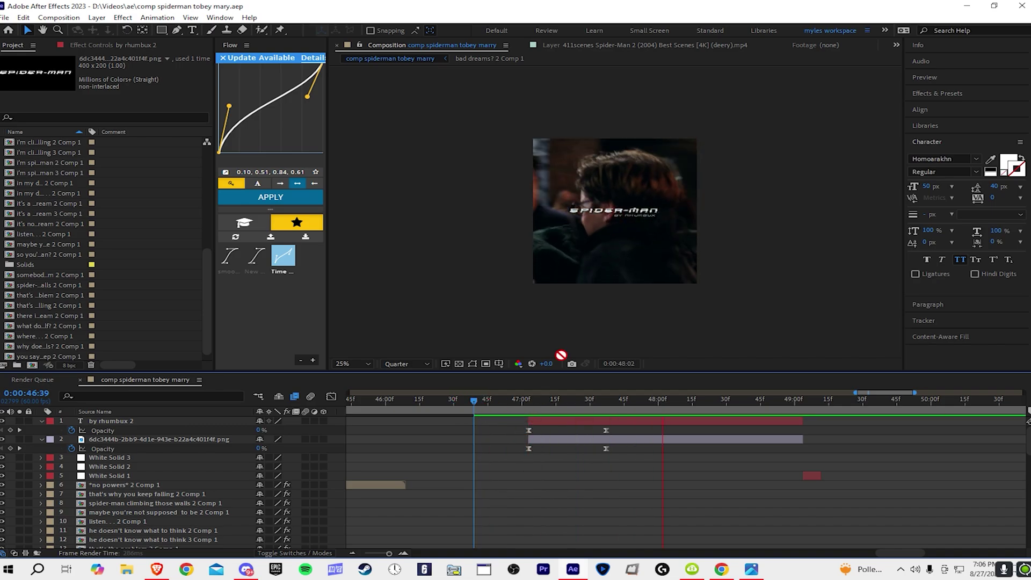
{"action": "scroll", "coordinate": [564, 345], "scroll_direction": "up", "scroll_amount": 2}
{"action": "left_click", "coordinate": [506, 400]}
{"action": "key", "text": "space"}
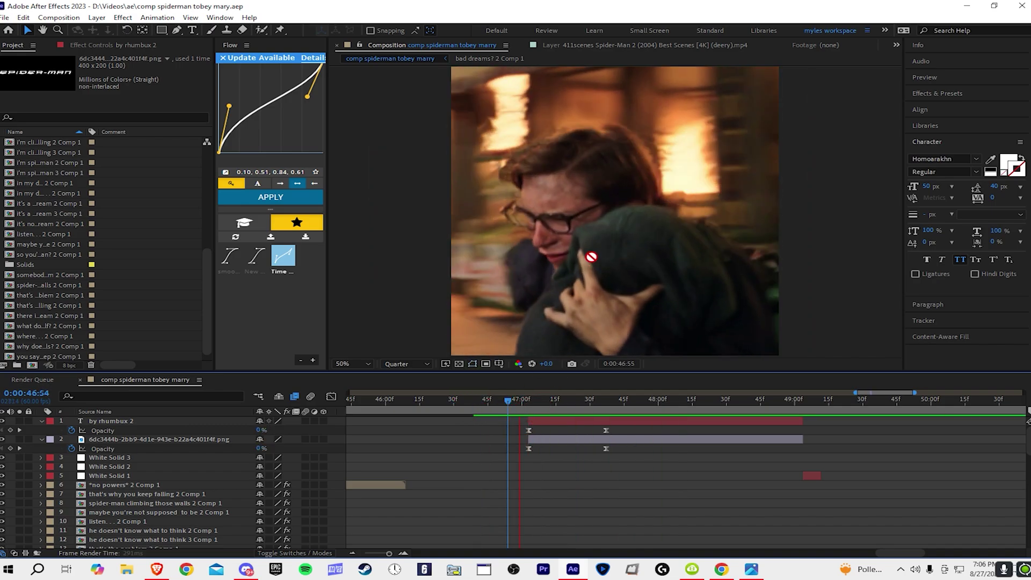
{"action": "left_click", "coordinate": [606, 430]}
{"action": "left_click_drag", "start_coordinate": [606, 430], "coordinate": [637, 430]}
{"action": "left_click", "coordinate": [503, 400]}
{"action": "key", "text": "space"}
{"action": "key", "text": "space"}
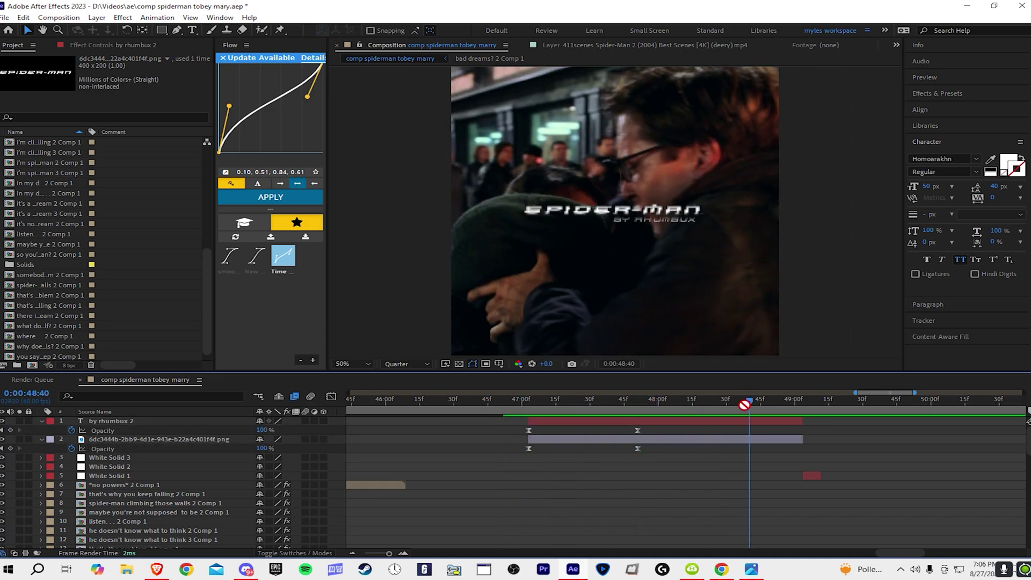
Precompose the logo and credit layers together as Pre-comp 1.
{"action": "left_click", "coordinate": [703, 440]}
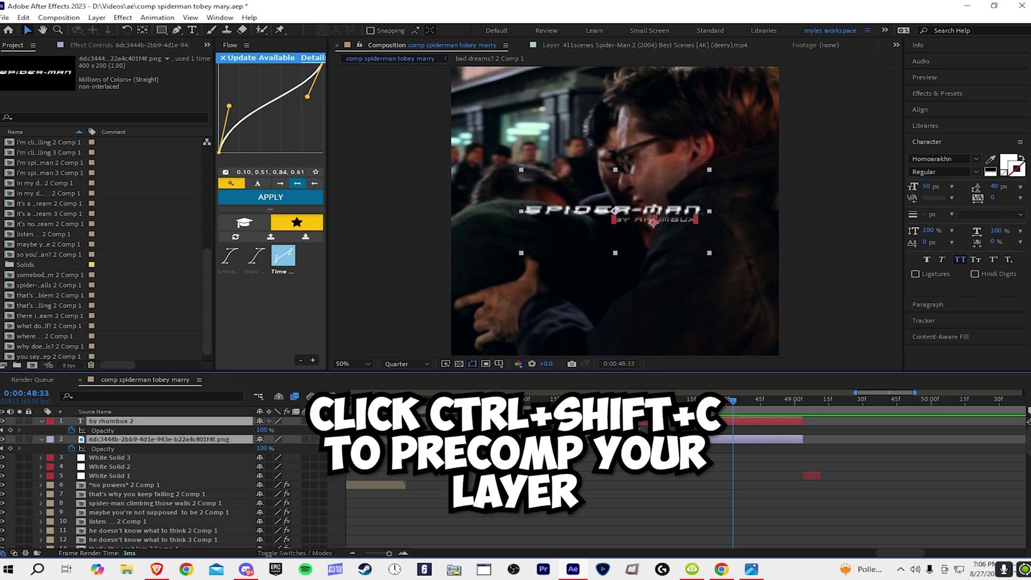
{"action": "key", "text": "ctrl+shift+c"}
{"action": "left_click", "coordinate": [463, 352]}
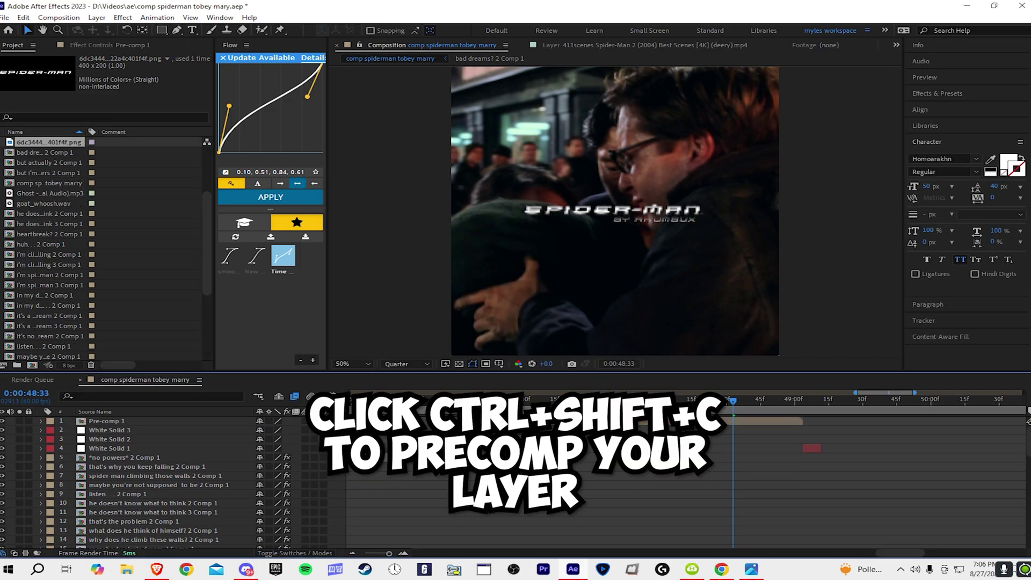
Apply the glow and wave text effects to the title precomp.
{"action": "left_click", "coordinate": [615, 400]}
{"action": "mouse_move", "coordinate": [606, 408]}
{"action": "left_mouse_down"}
{"action": "mouse_move", "coordinate": [573, 395]}
{"action": "mouse_move", "coordinate": [616, 399]}
{"action": "left_mouse_up"}
{"action": "left_click", "coordinate": [617, 421]}
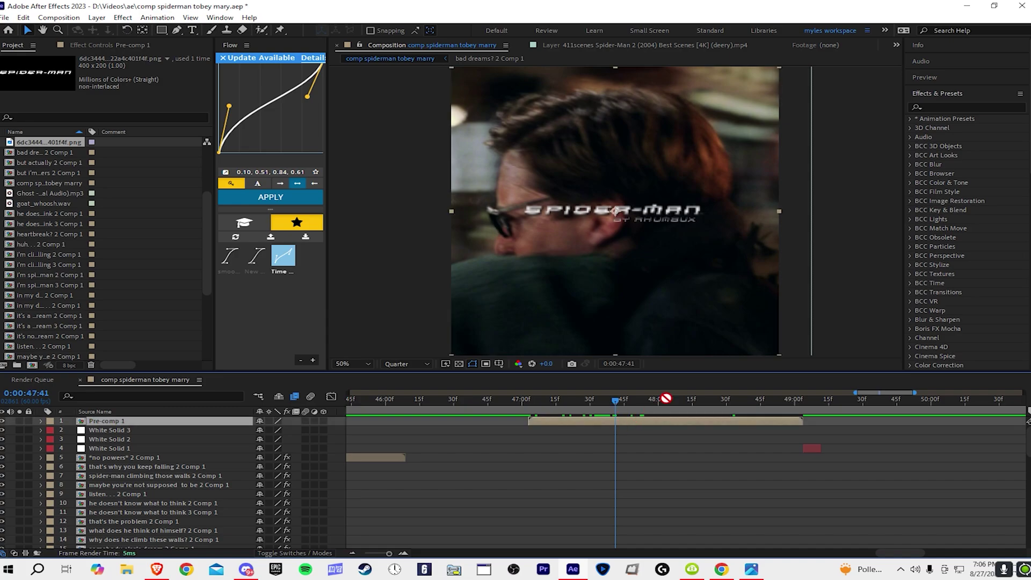
{"action": "left_click", "coordinate": [944, 110]}
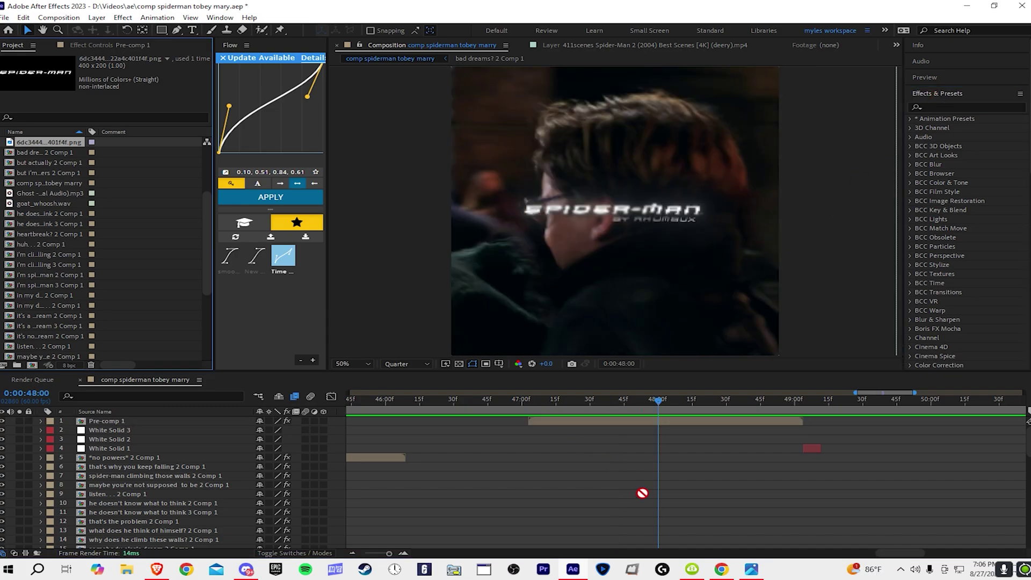
{"action": "left_click", "coordinate": [642, 491]}
Play back the title with its effects and check it at Full preview resolution.
{"action": "left_click_drag", "start_coordinate": [657, 402], "coordinate": [599, 405]}
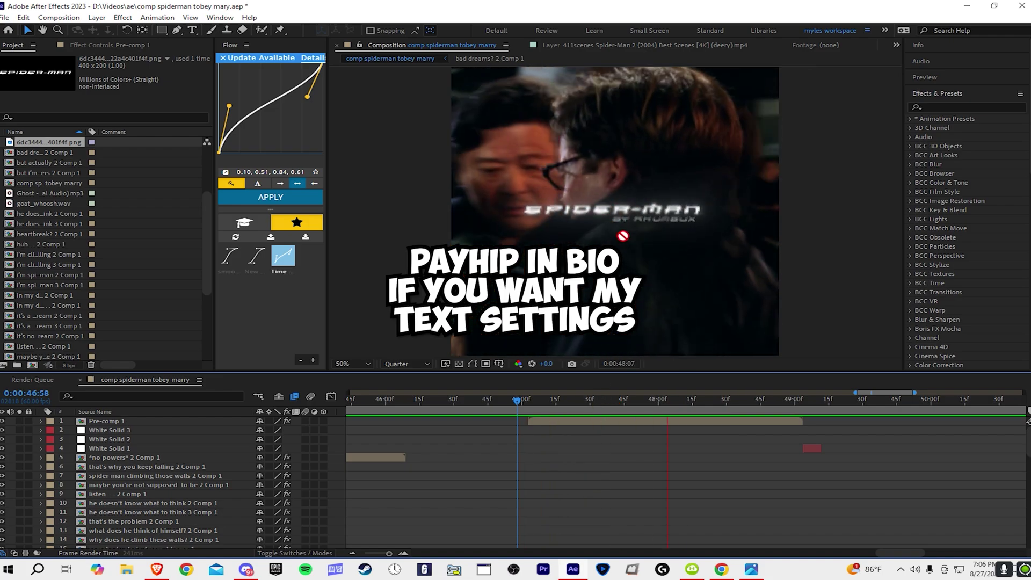
{"action": "key", "text": "space"}
{"action": "left_click", "coordinate": [413, 366]}
{"action": "left_click", "coordinate": [407, 399]}
{"action": "left_click", "coordinate": [407, 365]}
{"action": "left_click", "coordinate": [410, 390]}
{"action": "scroll", "coordinate": [674, 218], "scroll_direction": "up", "scroll_amount": 1}
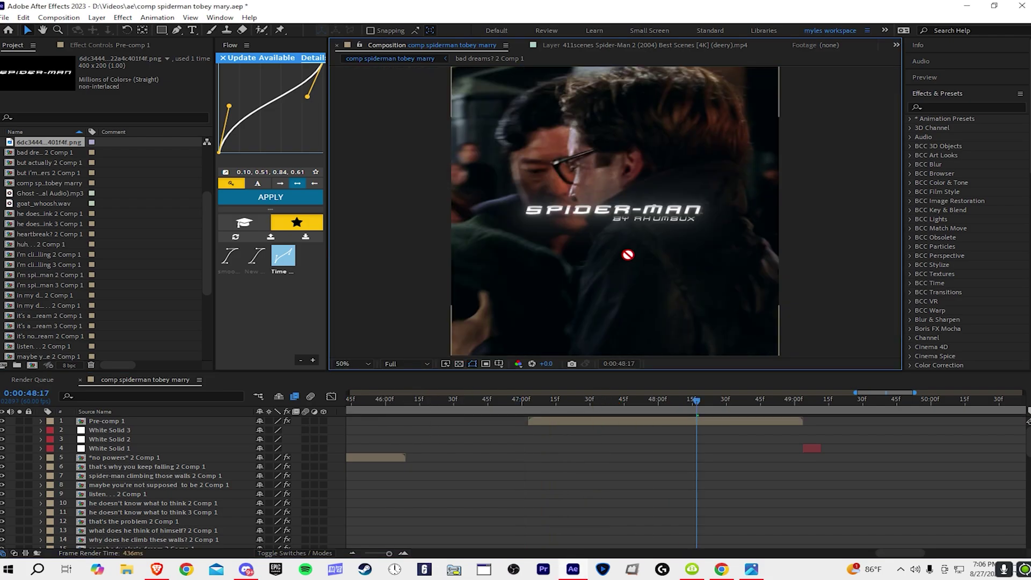
Apply the Rhumbux - Card Wipe preset to the title precomp at 0:00:47:03.
{"action": "left_click", "coordinate": [961, 105]}
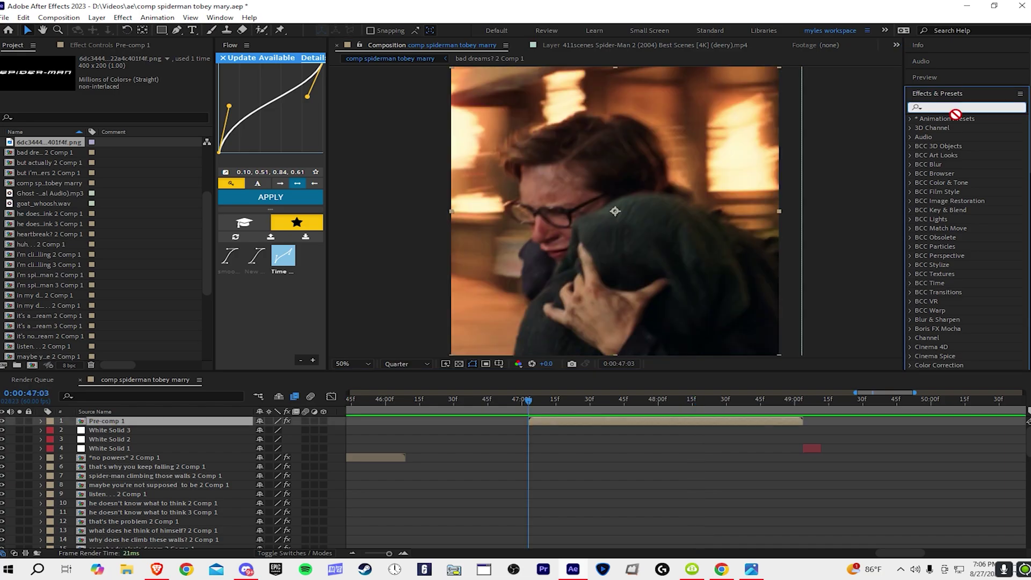
{"action": "type", "text": "card"}
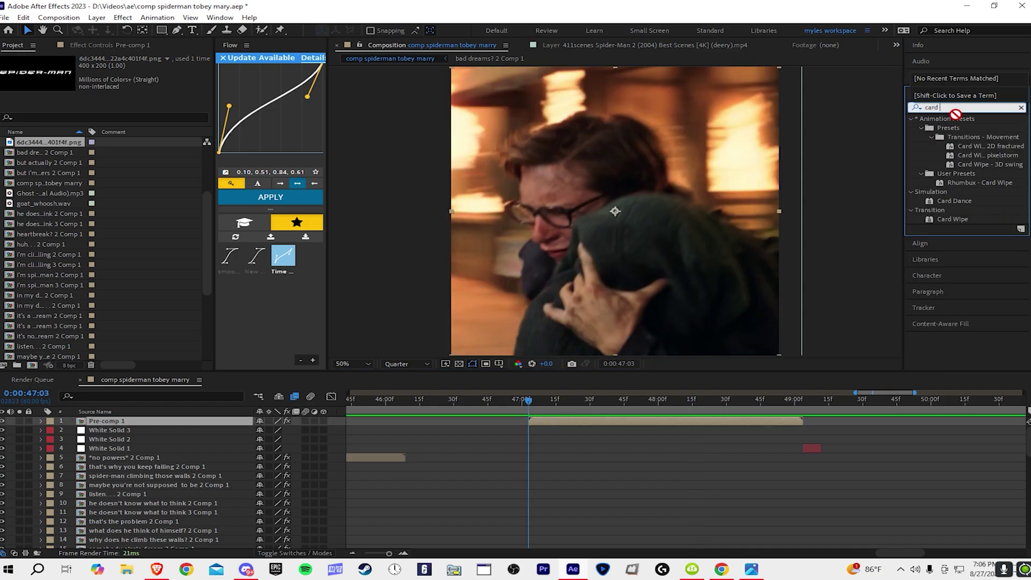
{"action": "left_click_drag", "start_coordinate": [932, 114], "coordinate": [578, 420]}
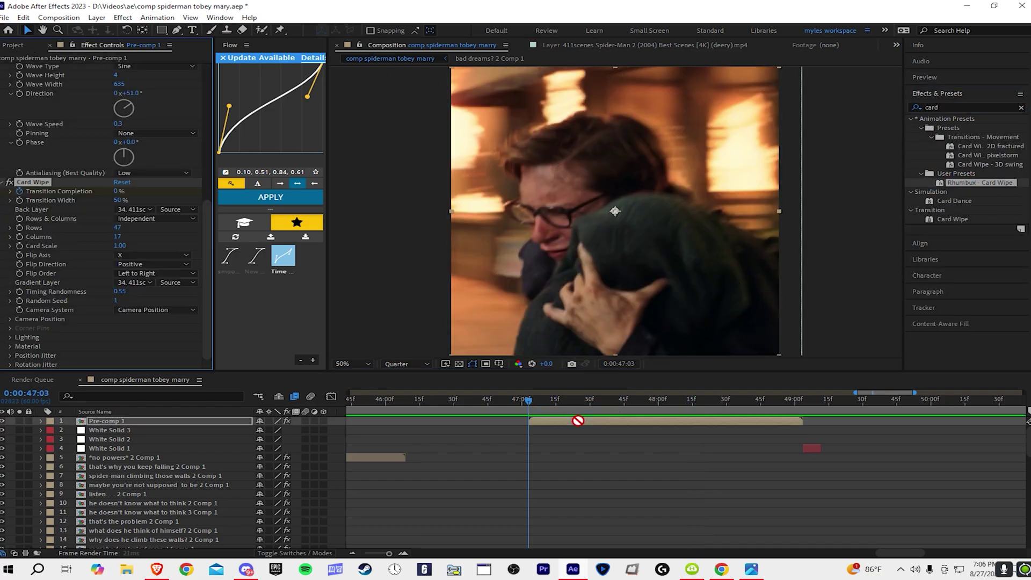
Time-reverse the Card Wipe's Transition Completion keyframes on the title precomp.
{"action": "right_click", "coordinate": [527, 438]}
{"action": "mouse_move", "coordinate": [585, 430]}
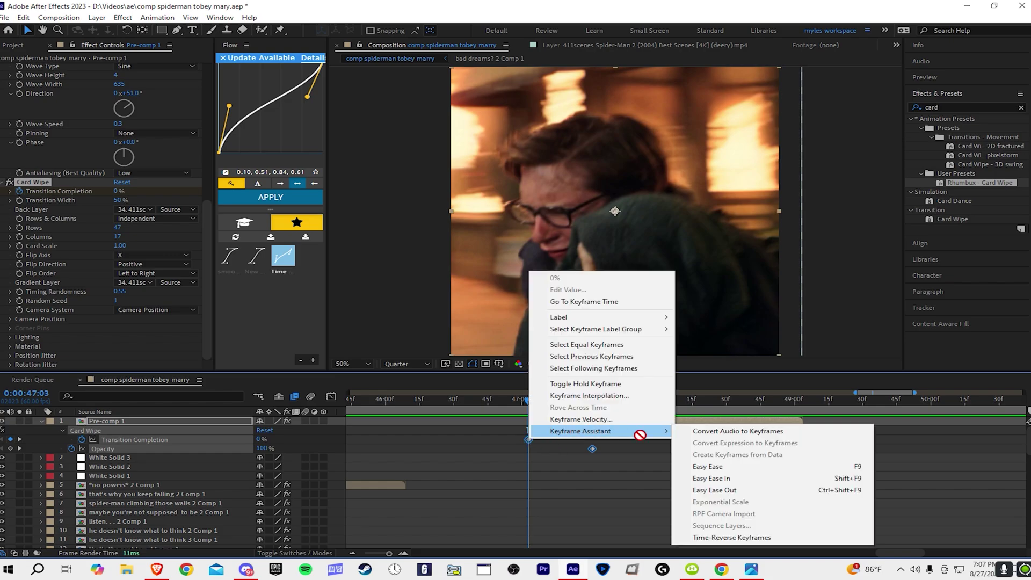
{"action": "left_click", "coordinate": [745, 534]}
Run the Card Wipe's Transition Completion from 50% at 0:00:47:03 to 0% at 0:00:48:30, with the precomp as back layer.
{"action": "left_click", "coordinate": [561, 420]}
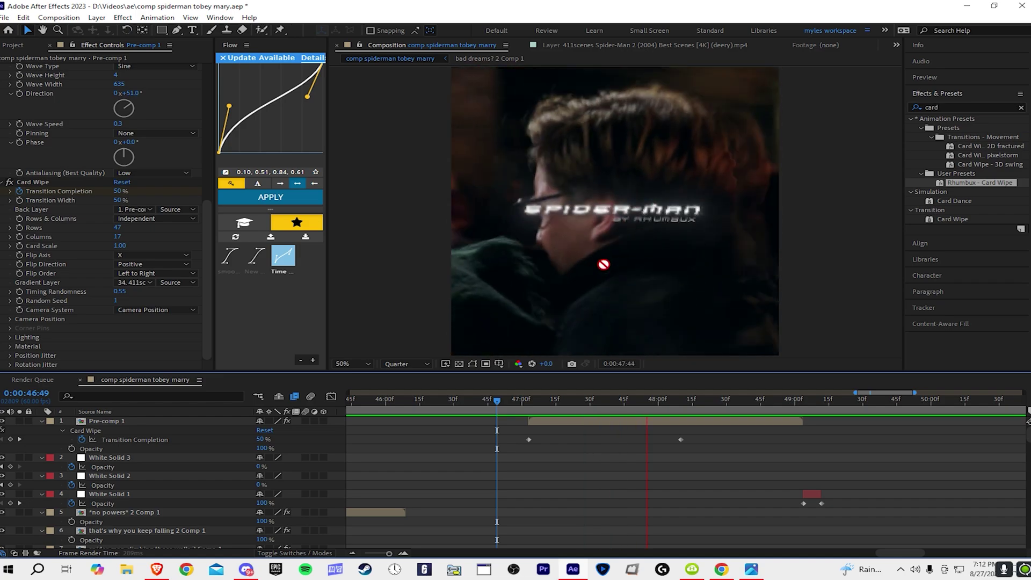
{"action": "left_click", "coordinate": [637, 421]}
{"action": "key", "text": "e"}
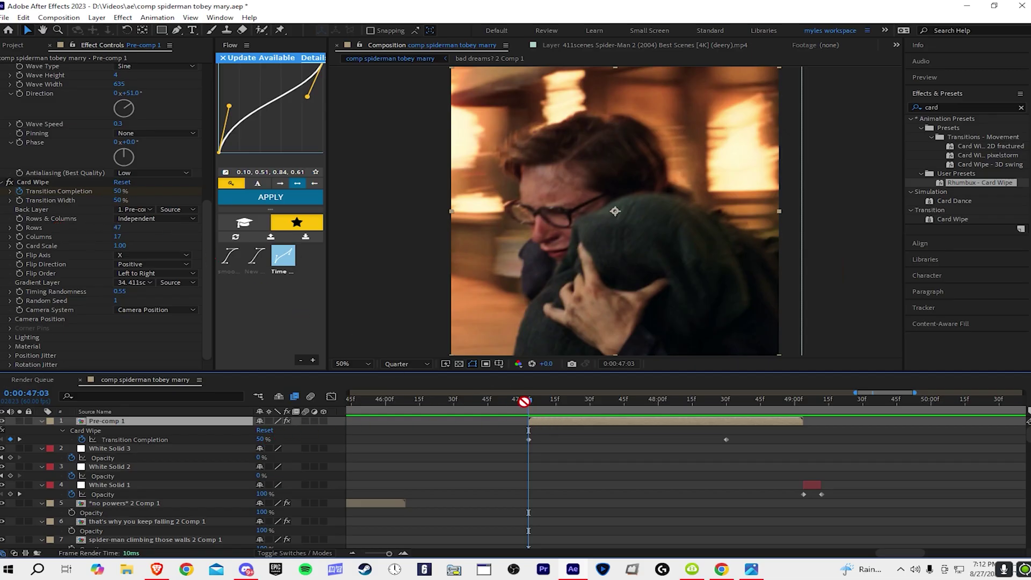
{"action": "left_click_drag", "start_coordinate": [531, 402], "coordinate": [726, 400]}
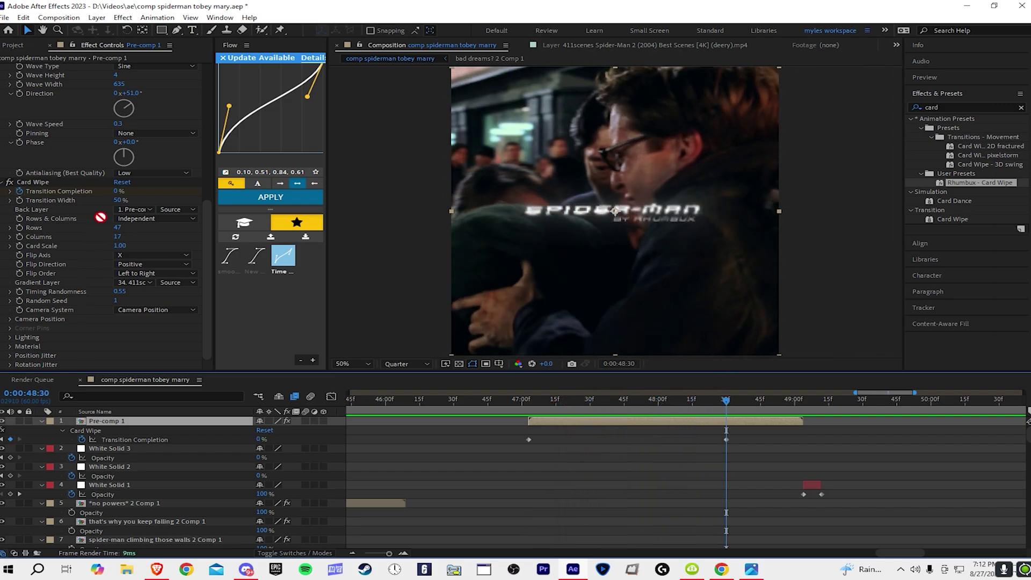
Keyframe the precomp's scale from 100% at 0:00:47:03 to slightly larger at its end with Easy Ease, and preview the result.
{"action": "left_click", "coordinate": [71, 430]}
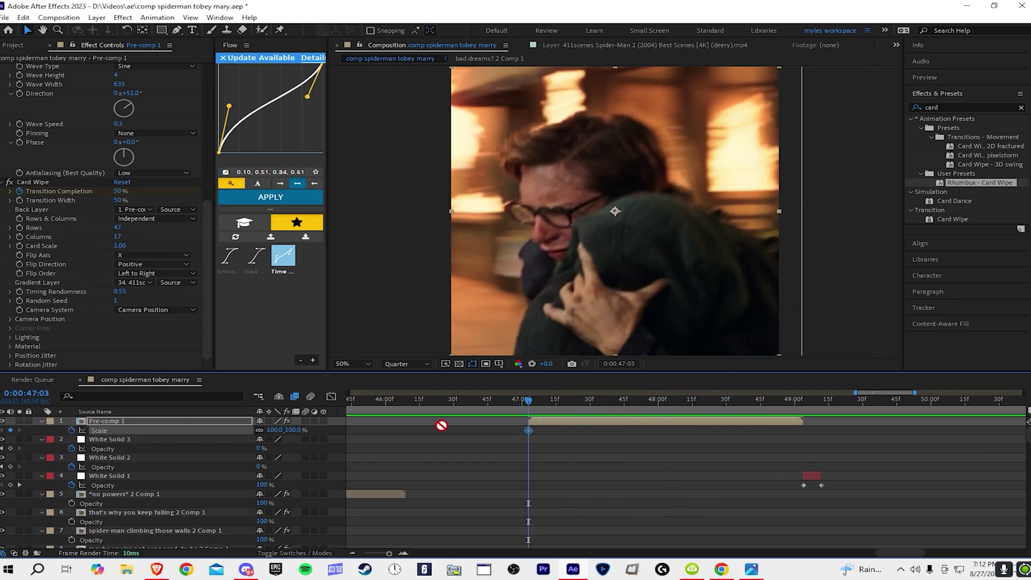
{"action": "left_click", "coordinate": [569, 420]}
{"action": "key", "text": "o"}
{"action": "left_click_drag", "start_coordinate": [276, 432], "coordinate": [284, 432]}
{"action": "left_click_drag", "start_coordinate": [851, 433], "coordinate": [340, 422]}
{"action": "key", "text": "F9"}
{"action": "left_click", "coordinate": [649, 456]}
{"action": "key", "text": "ctrl+s"}
{"action": "left_click", "coordinate": [585, 405]}
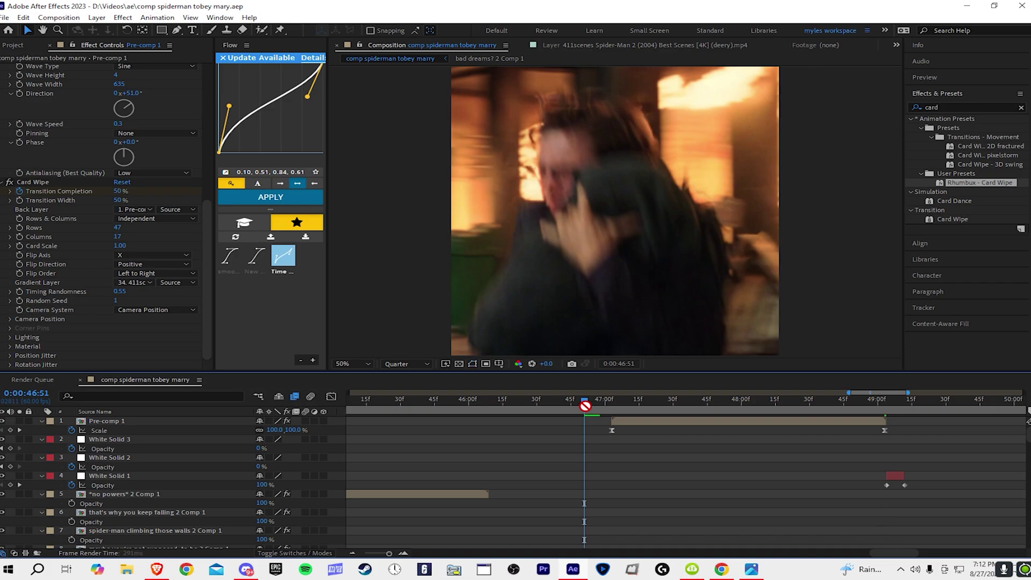
{"action": "key", "text": "space"}
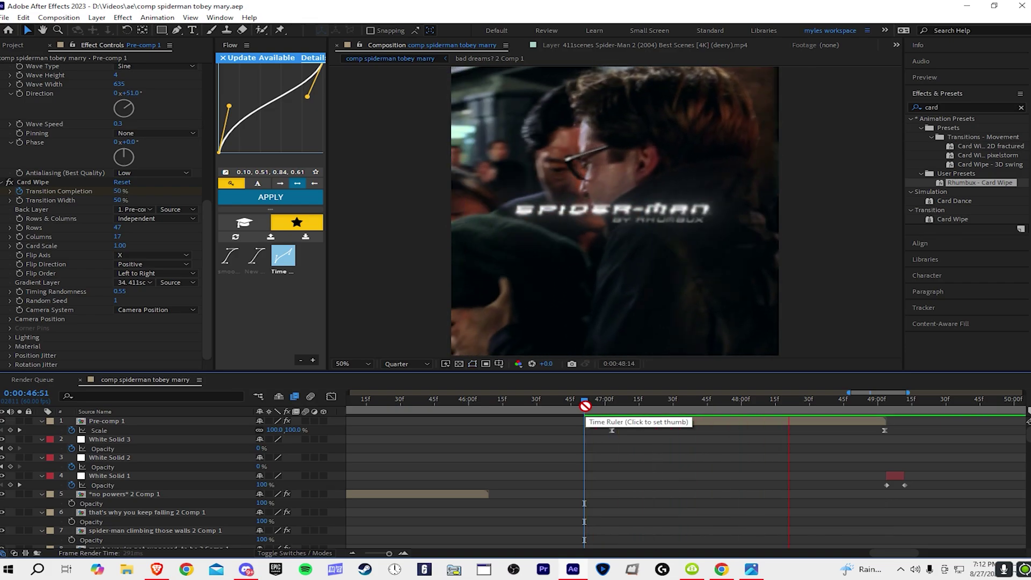
Apply the S_Rays effect to the title precomp at 0:00:48:24.
{"action": "key", "text": "space"}
{"action": "left_click", "coordinate": [796, 399]}
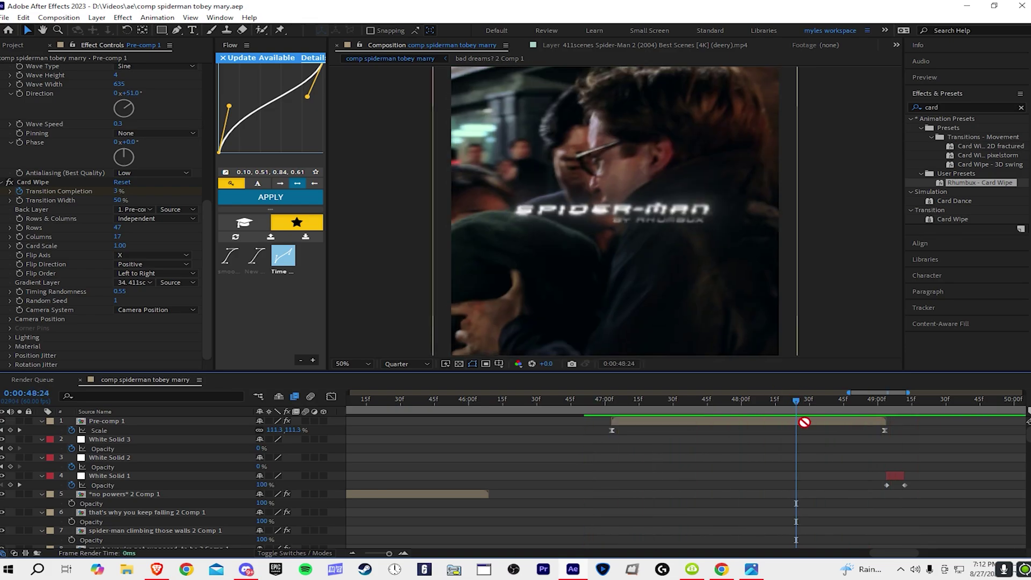
{"action": "left_click", "coordinate": [804, 422]}
{"action": "left_click", "coordinate": [949, 107]}
{"action": "type", "text": "rays"}
{"action": "scroll", "coordinate": [976, 202], "scroll_direction": "down", "scroll_amount": 3}
{"action": "double_click", "coordinate": [946, 230]}
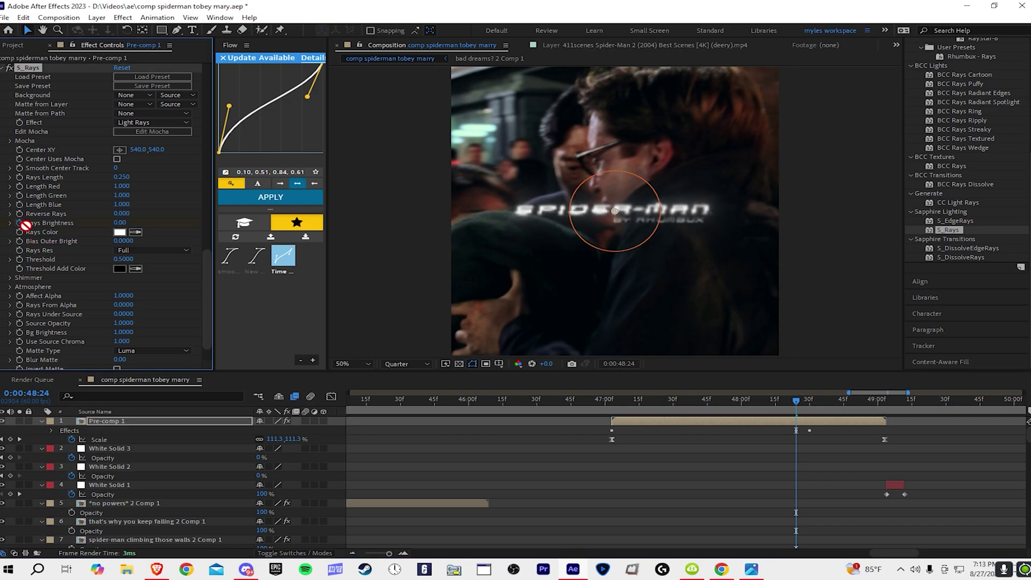
Keyframe S_Rays' Rays Brightness from 0 at 0:00:48:24 to 1 at 0:00:49:03, and set Rays Length to 0.560.
{"action": "key", "text": "p"}
{"action": "key", "text": "o"}
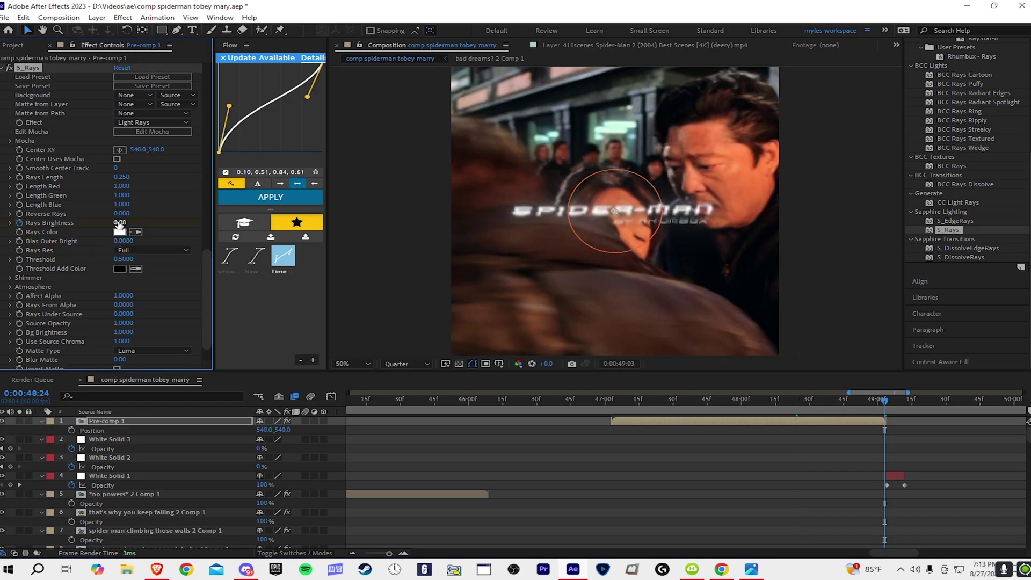
{"action": "key", "text": "Return"}
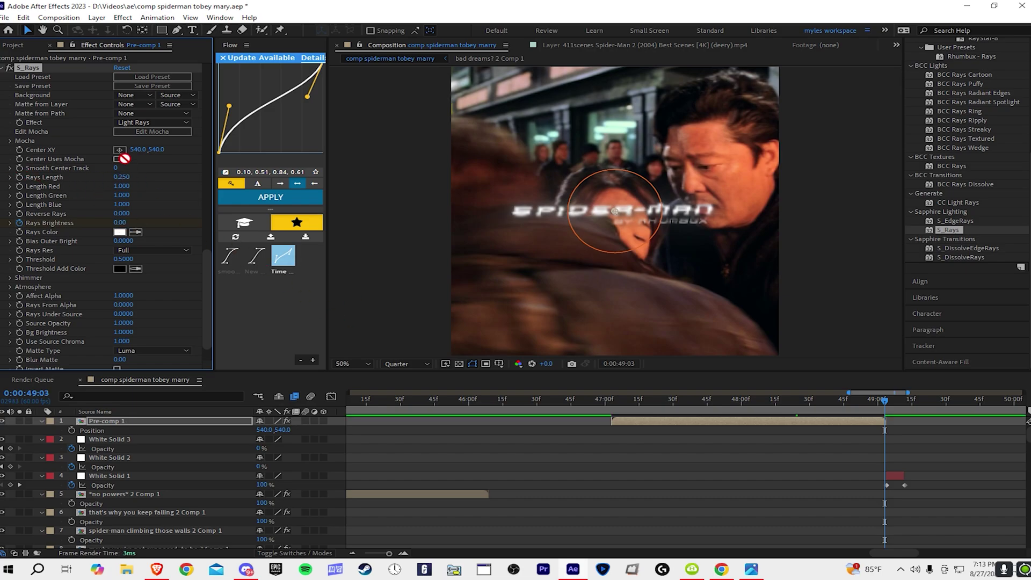
{"action": "left_click_drag", "start_coordinate": [126, 176], "coordinate": [141, 176]}
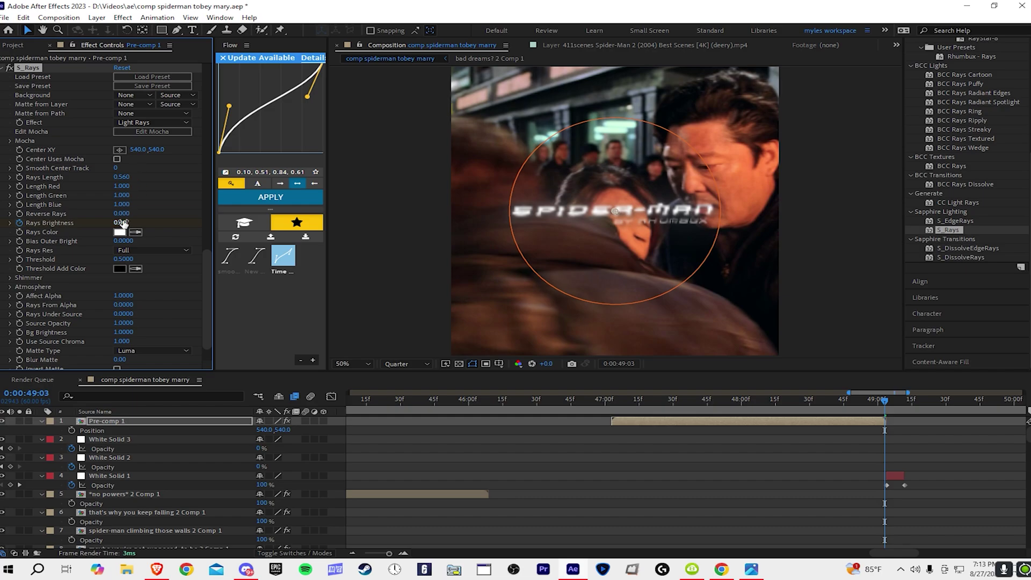
{"action": "key", "text": "Return"}
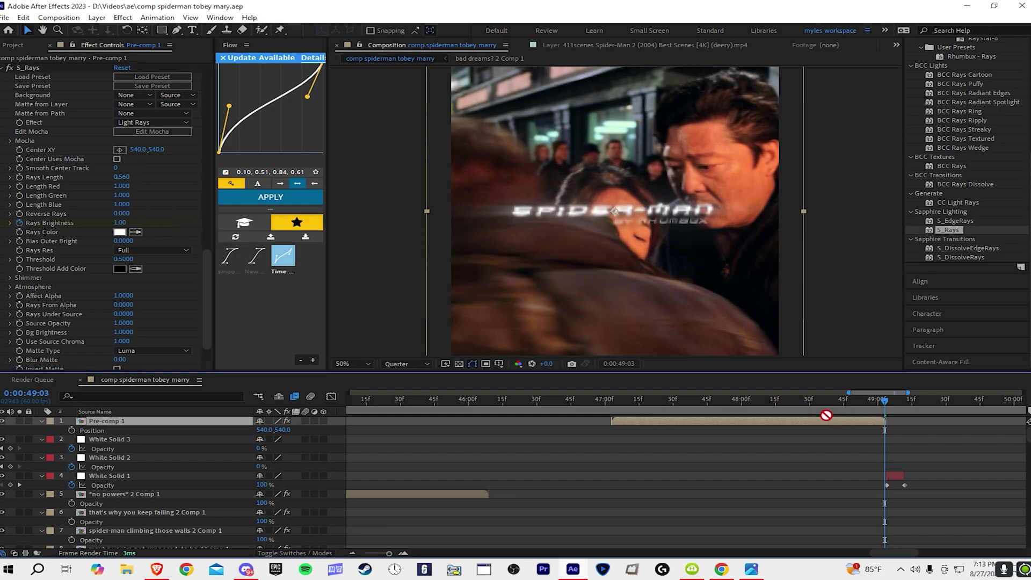
Try a Rays Brightness of 0.75 on the 0:00:48:24 keyframe and undo it.
{"action": "key", "text": "u"}
{"action": "left_click_drag", "start_coordinate": [813, 404], "coordinate": [796, 405]}
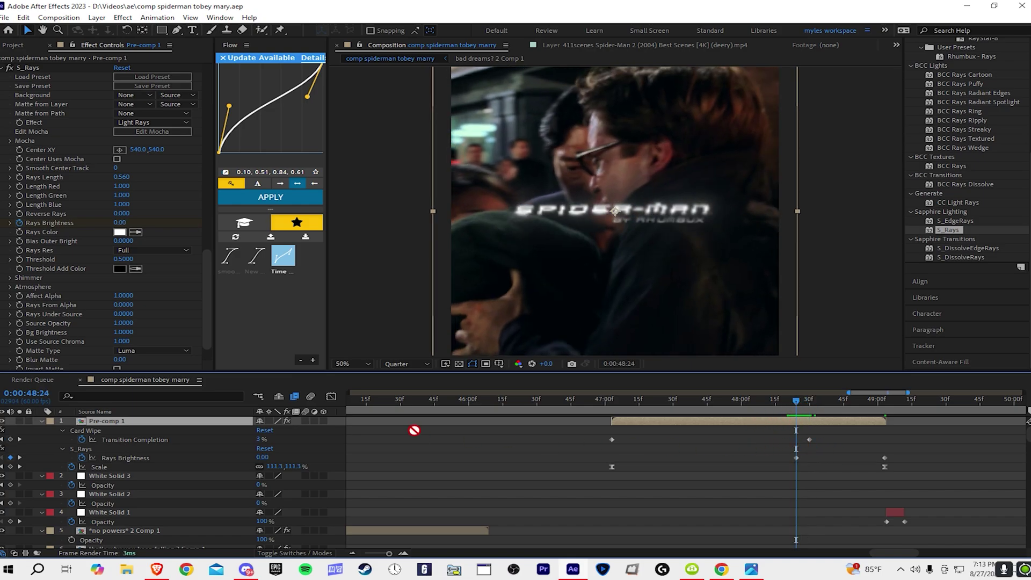
{"action": "type", "text": ".75"}
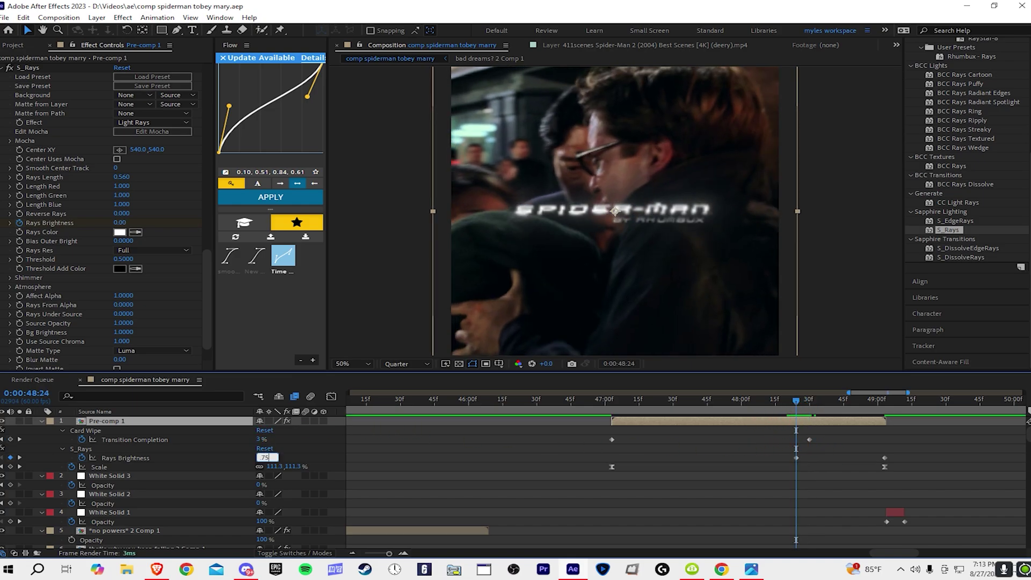
{"action": "key", "text": "Return"}
{"action": "key", "text": "ctrl+z"}
Set Rays Brightness to 2 at 0:00:49:03, keyframe Rays Length from 0 at 0:00:48:24 to 1 at 0:00:49:03, and save the project.
{"action": "left_click_drag", "start_coordinate": [805, 411], "coordinate": [885, 395]}
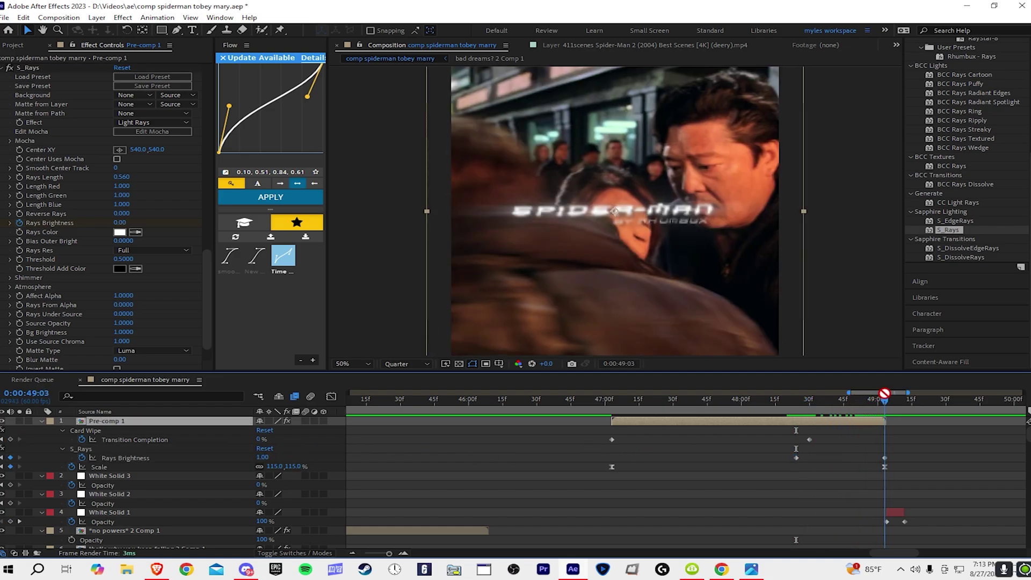
{"action": "left_click_drag", "start_coordinate": [263, 457], "coordinate": [409, 449]}
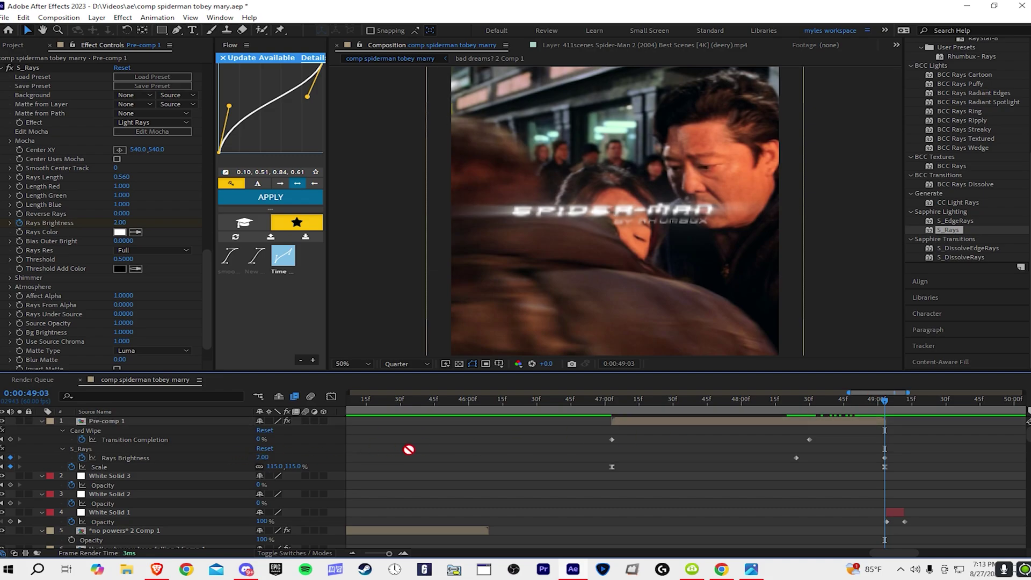
{"action": "left_click_drag", "start_coordinate": [770, 400], "coordinate": [796, 387]}
{"action": "left_click", "coordinate": [801, 420]}
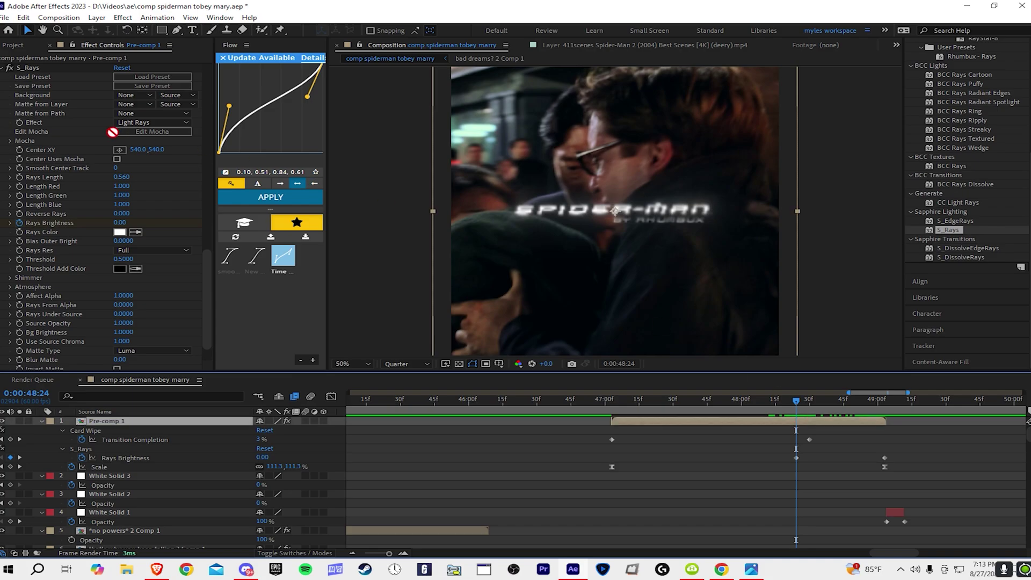
{"action": "left_click", "coordinate": [19, 177]}
{"action": "left_click_drag", "start_coordinate": [122, 178], "coordinate": [42, 184]}
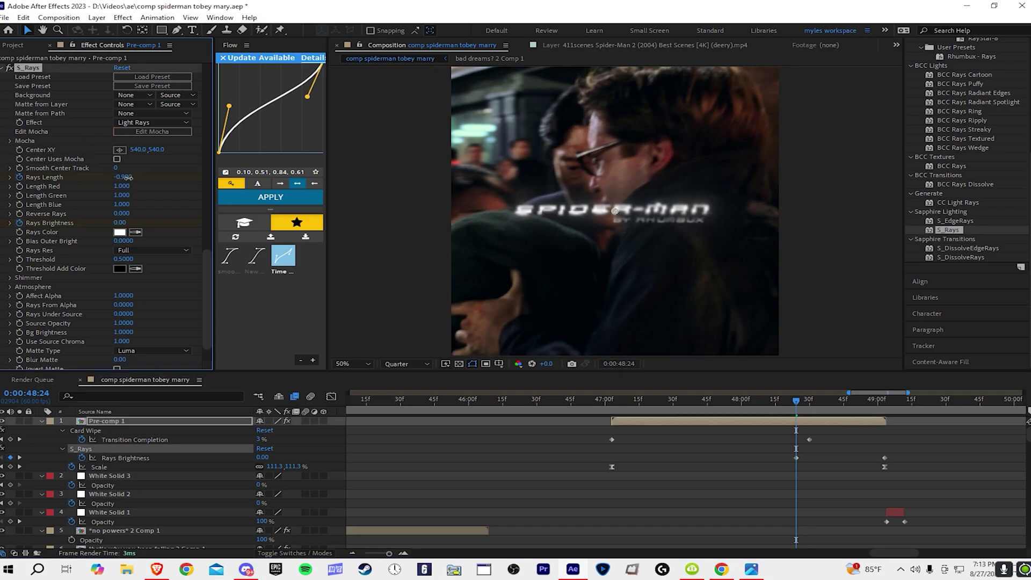
{"action": "left_click", "coordinate": [161, 188]}
{"action": "left_click", "coordinate": [766, 421]}
{"action": "key", "text": "o"}
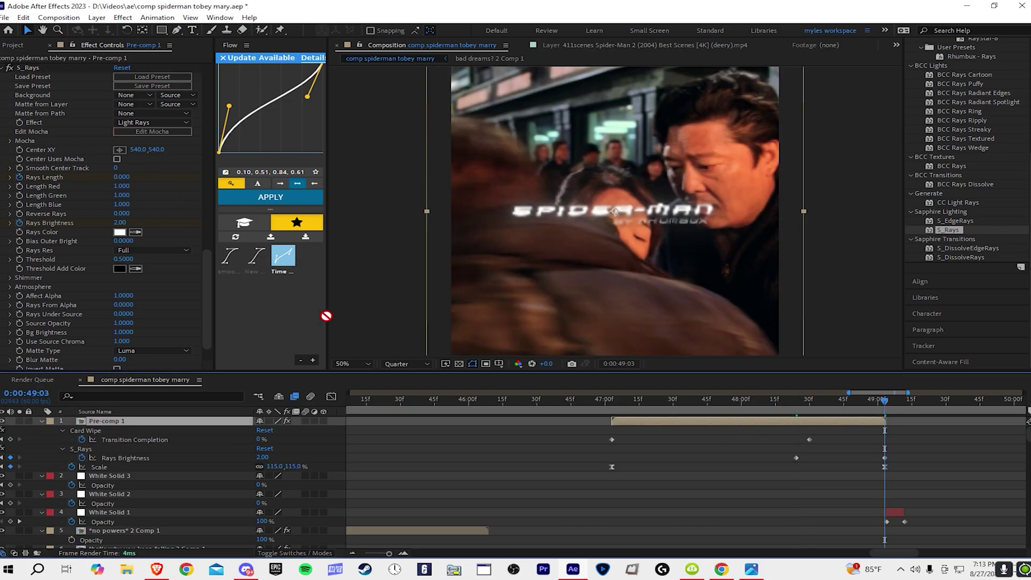
{"action": "left_click", "coordinate": [123, 178]}
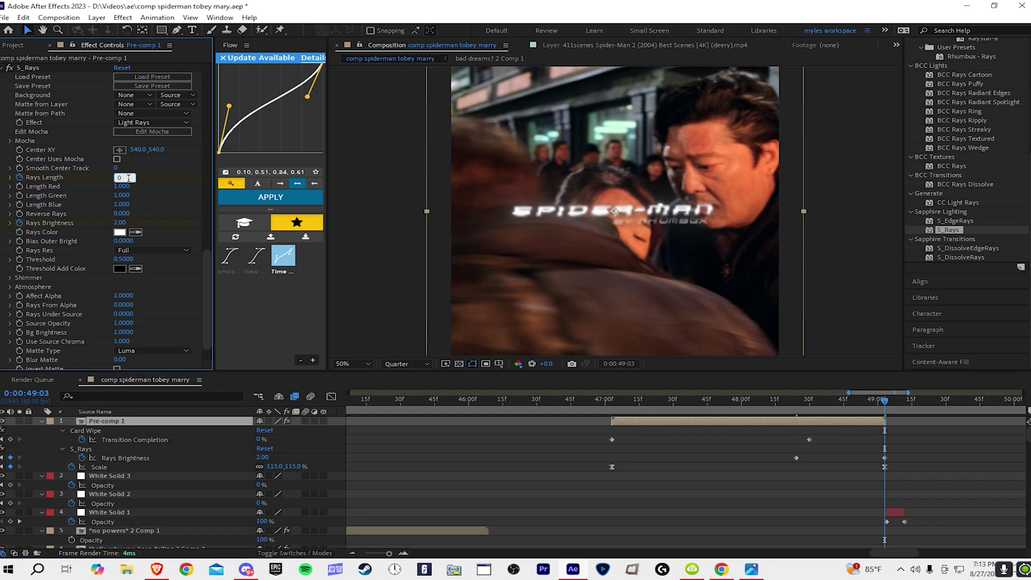
{"action": "key", "text": "Return"}
{"action": "key", "text": "ctrl+s"}
Apply Easy Ease to the Card Wipe's last Transition Completion keyframe, save the project and preview the title animation.
{"action": "left_click", "coordinate": [726, 479]}
{"action": "left_click_drag", "start_coordinate": [798, 433], "coordinate": [915, 462]}
{"action": "left_click", "coordinate": [862, 444]}
{"action": "key", "text": "F9"}
{"action": "left_click_drag", "start_coordinate": [771, 435], "coordinate": [617, 408]}
{"action": "left_click", "coordinate": [959, 444]}
{"action": "key", "text": "ctrl+s"}
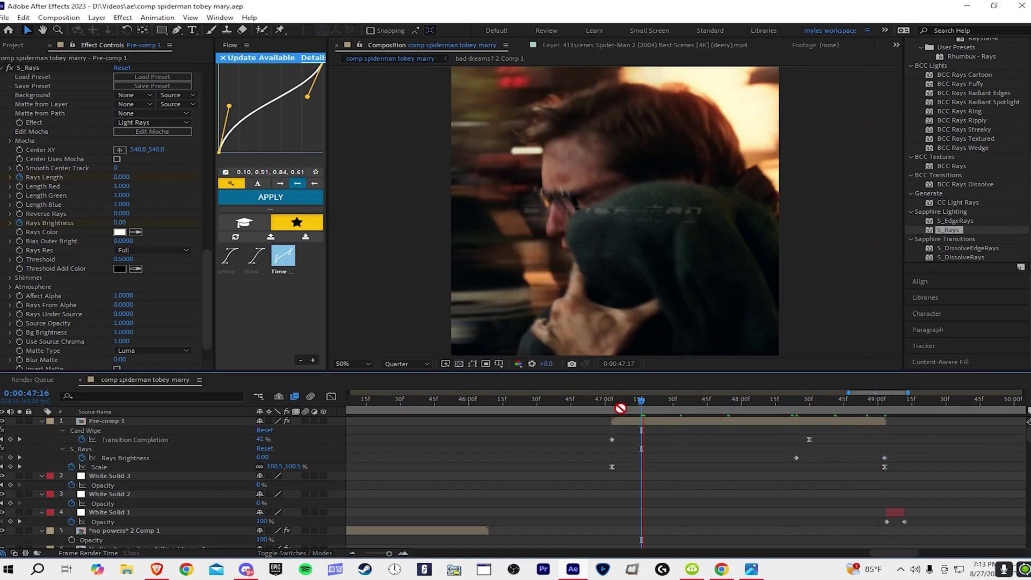
{"action": "key", "text": "space"}
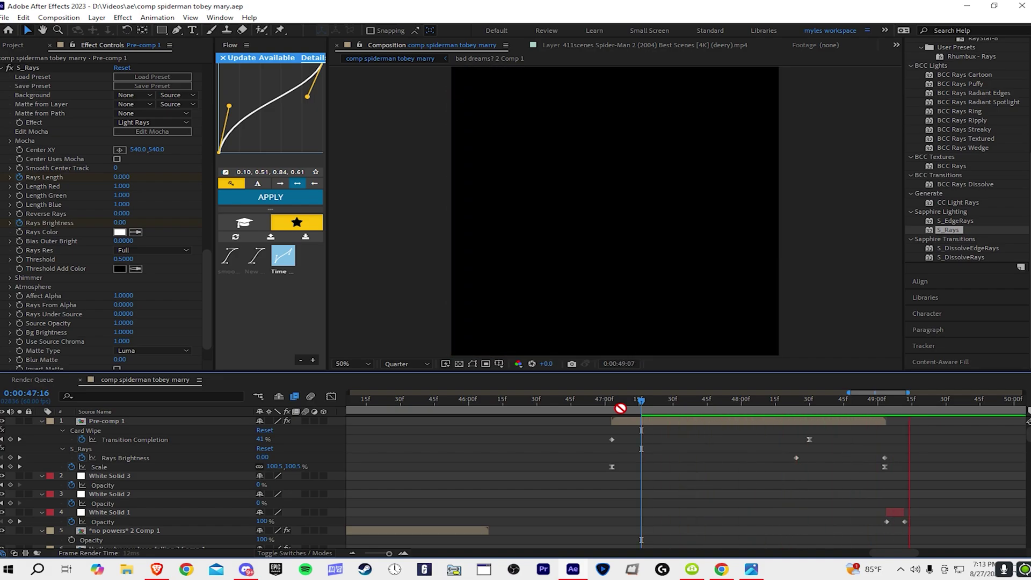
Set the preview resolution to Full and inspect the light rays on the title around 0:00:48:24 and 0:00:49:00.
{"action": "left_click_drag", "start_coordinate": [711, 405], "coordinate": [879, 382]}
{"action": "scroll", "coordinate": [683, 220], "scroll_direction": "up", "scroll_amount": 2}
{"action": "scroll", "coordinate": [656, 212], "scroll_direction": "down", "scroll_amount": 4}
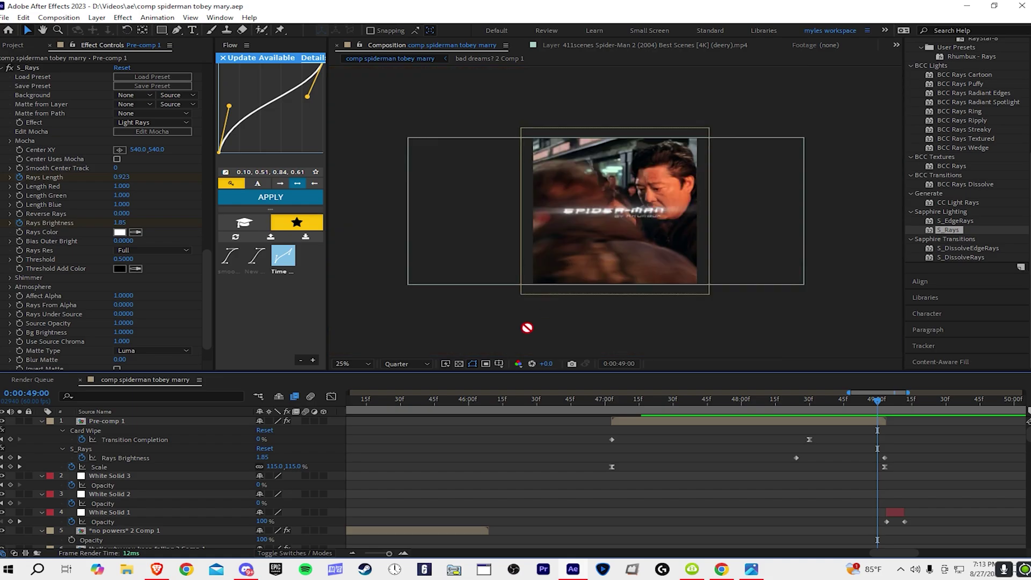
{"action": "left_click", "coordinate": [414, 366]}
{"action": "left_click", "coordinate": [400, 392]}
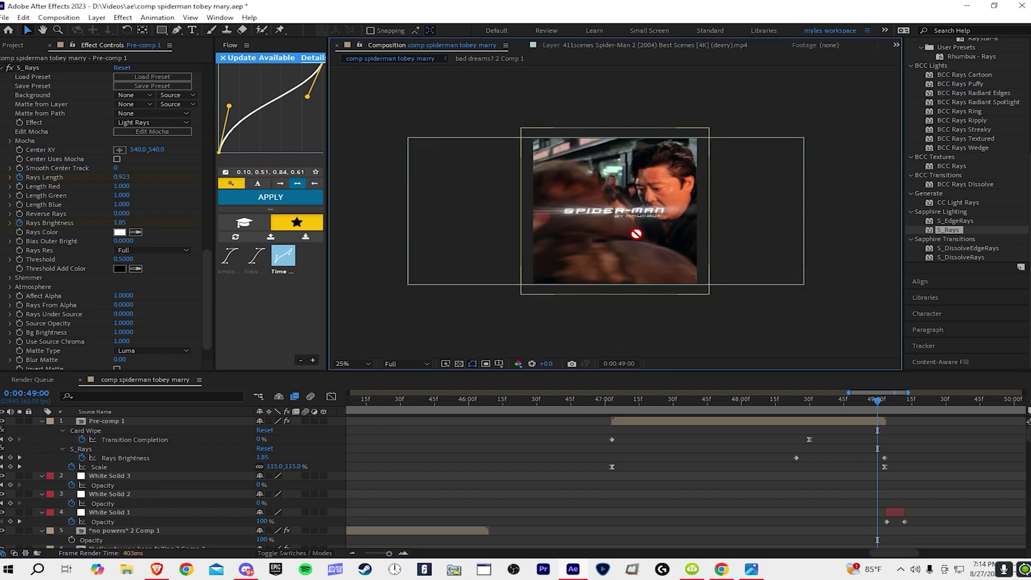
{"action": "scroll", "coordinate": [635, 234], "scroll_direction": "up", "scroll_amount": 2}
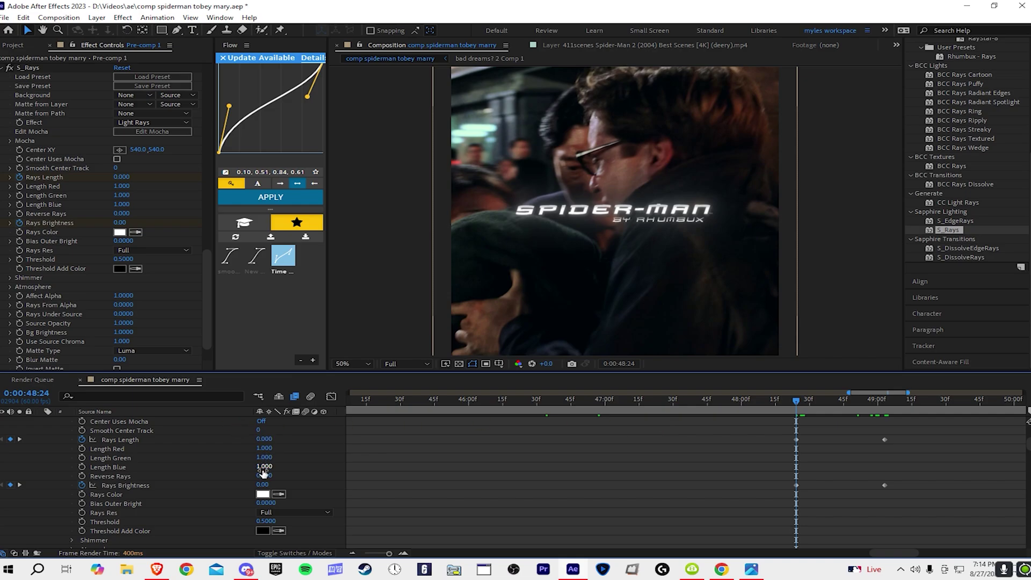
{"action": "mouse_move", "coordinate": [798, 403]}
{"action": "left_mouse_down"}
{"action": "mouse_move", "coordinate": [837, 408]}
{"action": "mouse_move", "coordinate": [801, 413]}
{"action": "left_mouse_up"}
{"action": "scroll", "coordinate": [730, 455], "scroll_direction": "up", "scroll_amount": 4}
{"action": "left_click", "coordinate": [736, 418]}
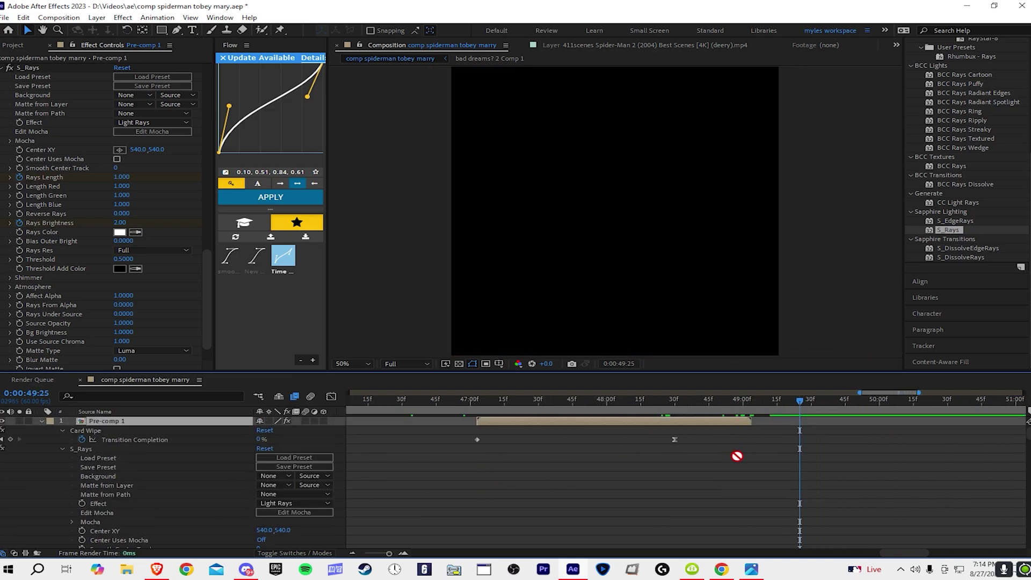
{"action": "key", "text": "j"}
{"action": "scroll", "coordinate": [727, 476], "scroll_direction": "down", "scroll_amount": 5}
{"action": "scroll", "coordinate": [137, 453], "scroll_direction": "up", "scroll_amount": 3}
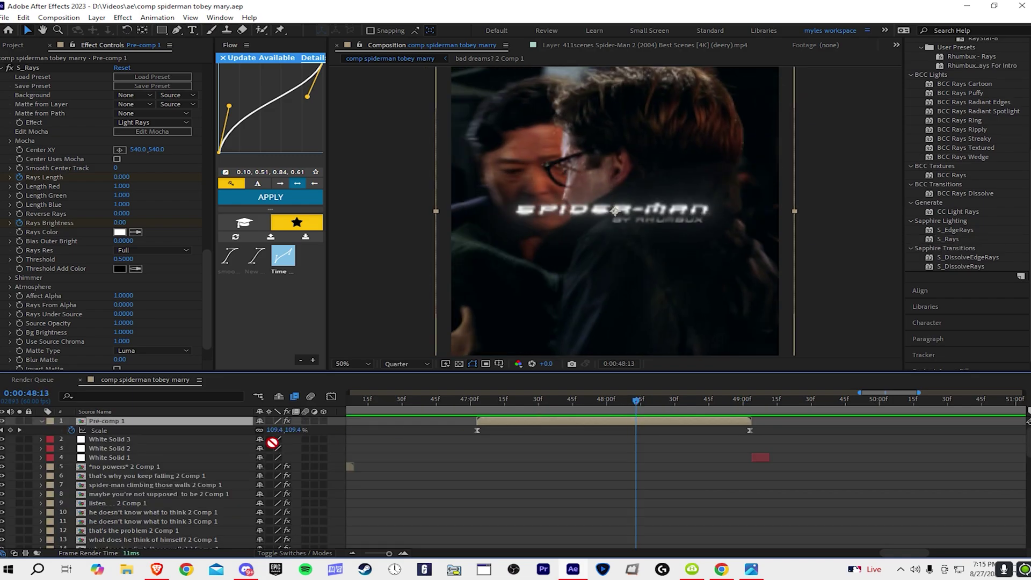
Add a 106% scale keyframe to the title precomp at 0:00:48:25 and save the project.
{"action": "left_click_drag", "start_coordinate": [649, 404], "coordinate": [660, 401]}
{"action": "left_click", "coordinate": [280, 431]}
{"action": "type", "text": "106"}
{"action": "key", "text": "Return"}
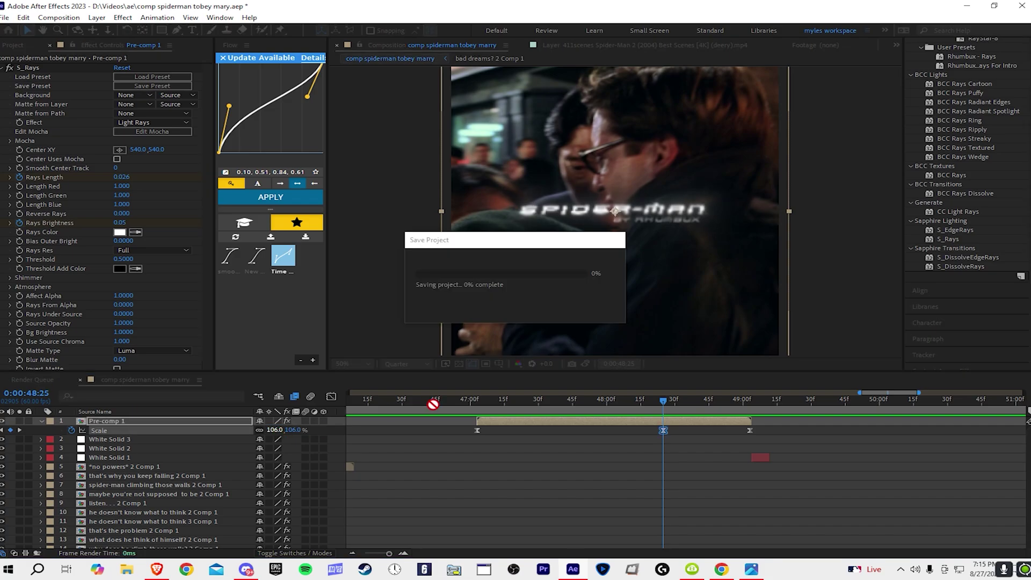
Set the title precomp's scale to 123% on its last keyframe at 0:00:49:03 and preview the animation.
{"action": "left_click_drag", "start_coordinate": [665, 403], "coordinate": [448, 406]}
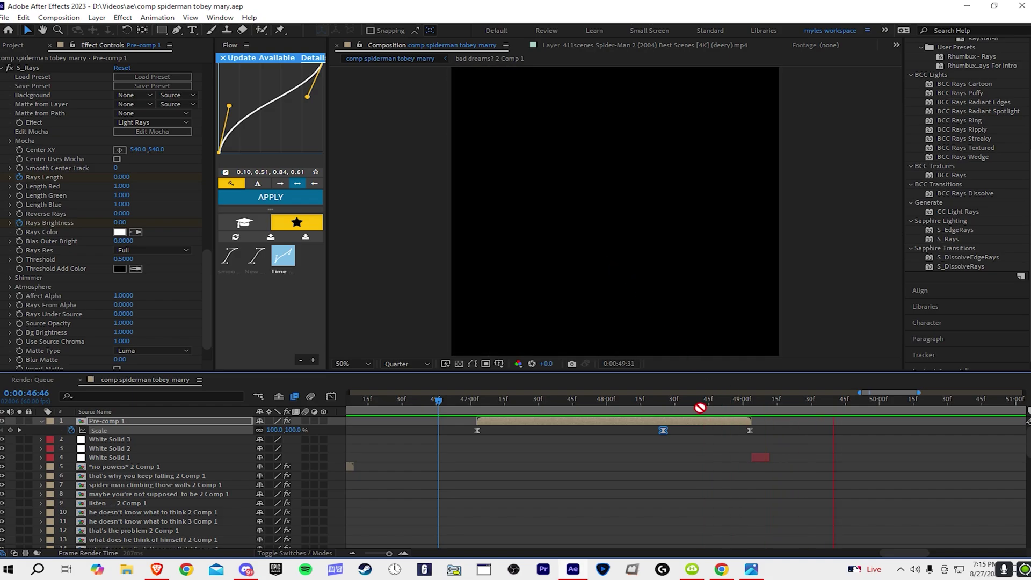
{"action": "key", "text": "space"}
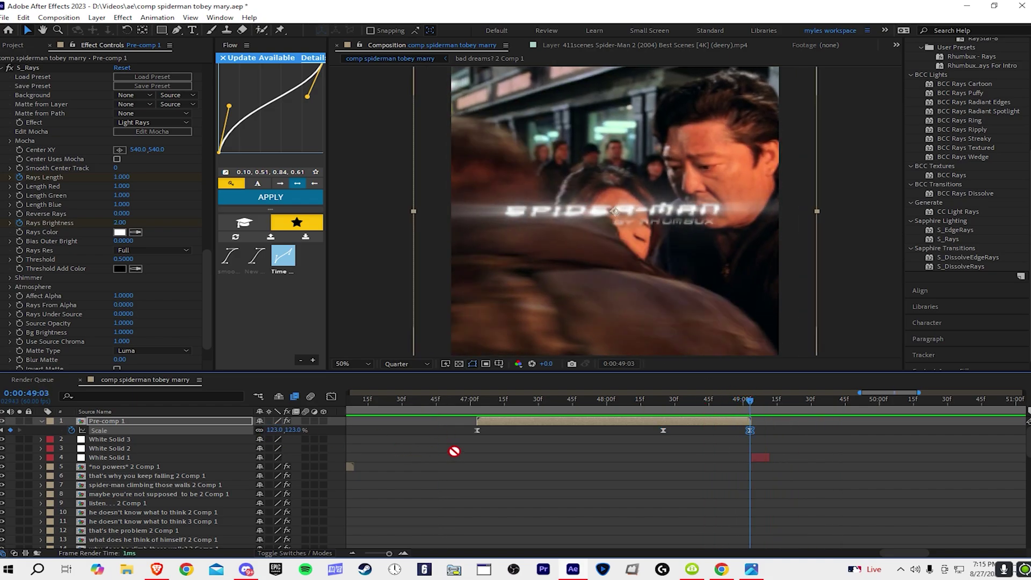
{"action": "left_click", "coordinate": [462, 399]}
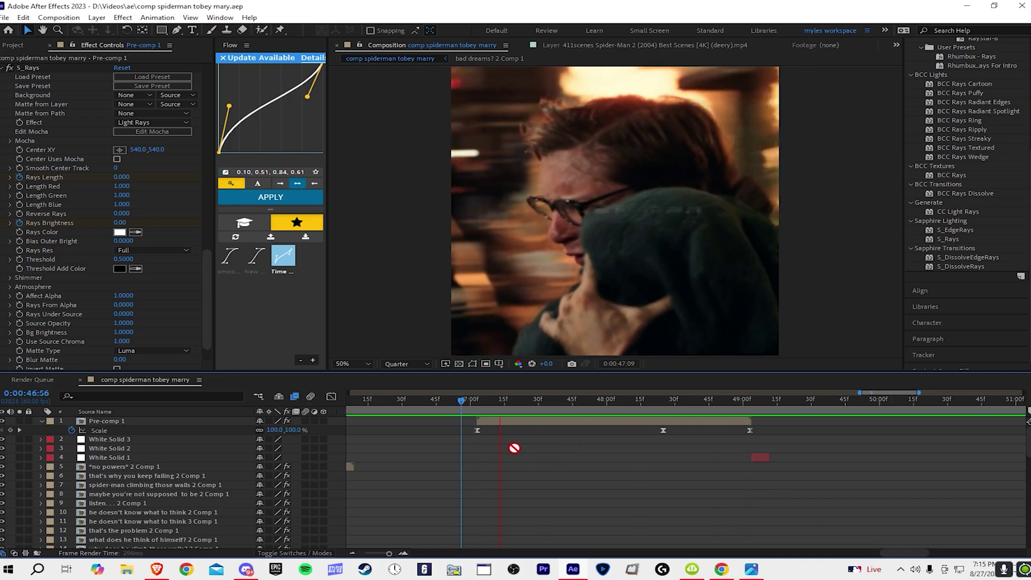
{"action": "key", "text": "space"}
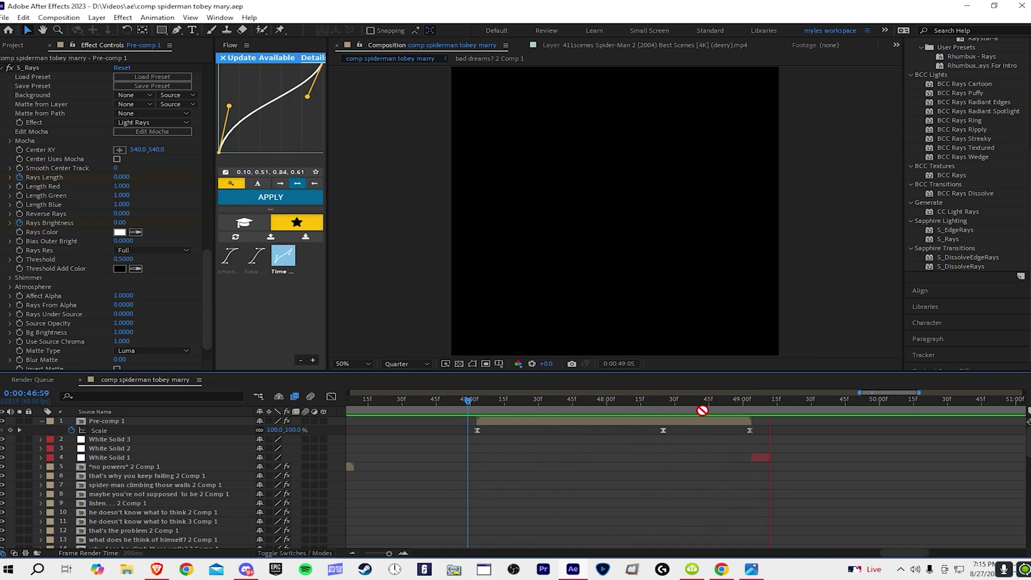
Move the White Solid 1 layer above the title precomp in the layer stack.
{"action": "left_click_drag", "start_coordinate": [742, 397], "coordinate": [751, 394]}
{"action": "left_click", "coordinate": [753, 456]}
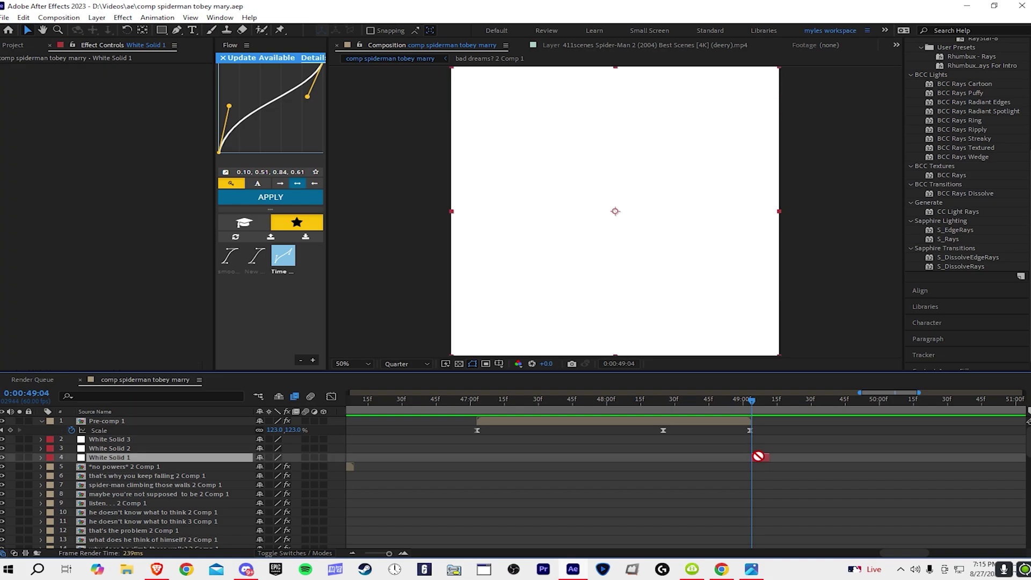
{"action": "left_click_drag", "start_coordinate": [222, 456], "coordinate": [207, 420]}
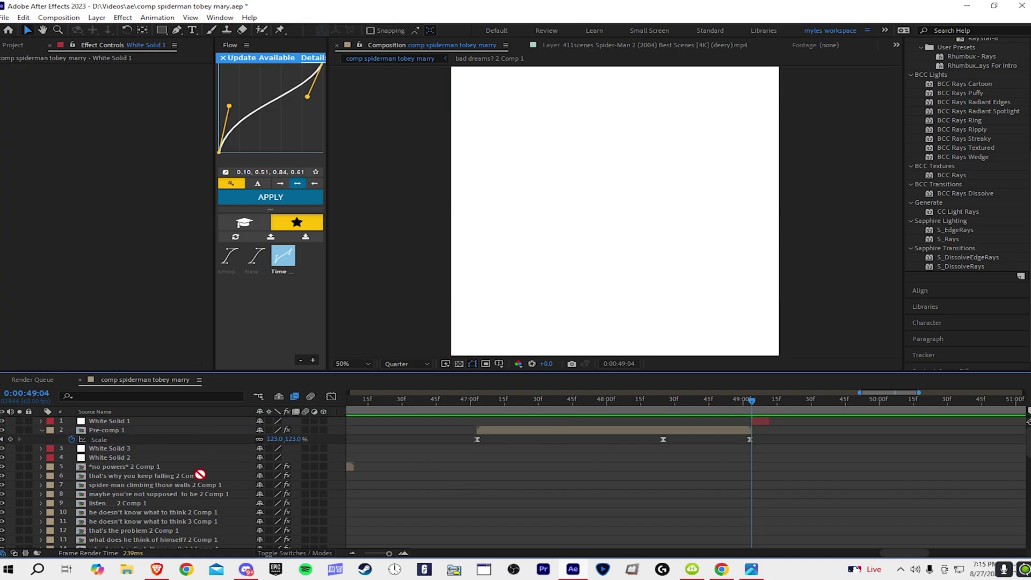
{"action": "left_click", "coordinate": [146, 455]}
{"action": "left_click", "coordinate": [144, 449]}
Preview the edit from 0:00:43:24 through the title section.
{"action": "left_click_drag", "start_coordinate": [752, 397], "coordinate": [438, 400]}
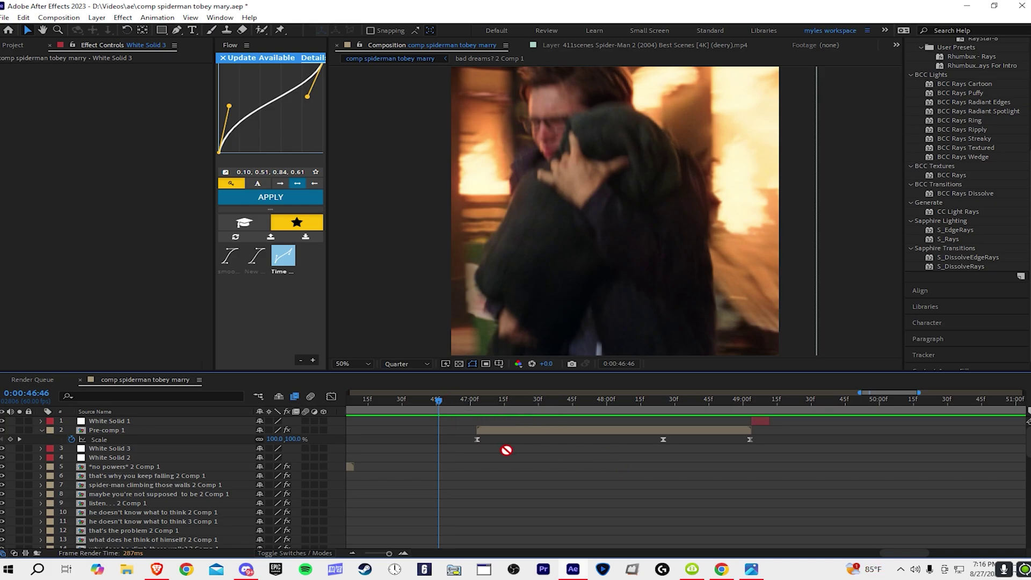
{"action": "key", "text": "minus"}
{"action": "key", "text": "minus"}
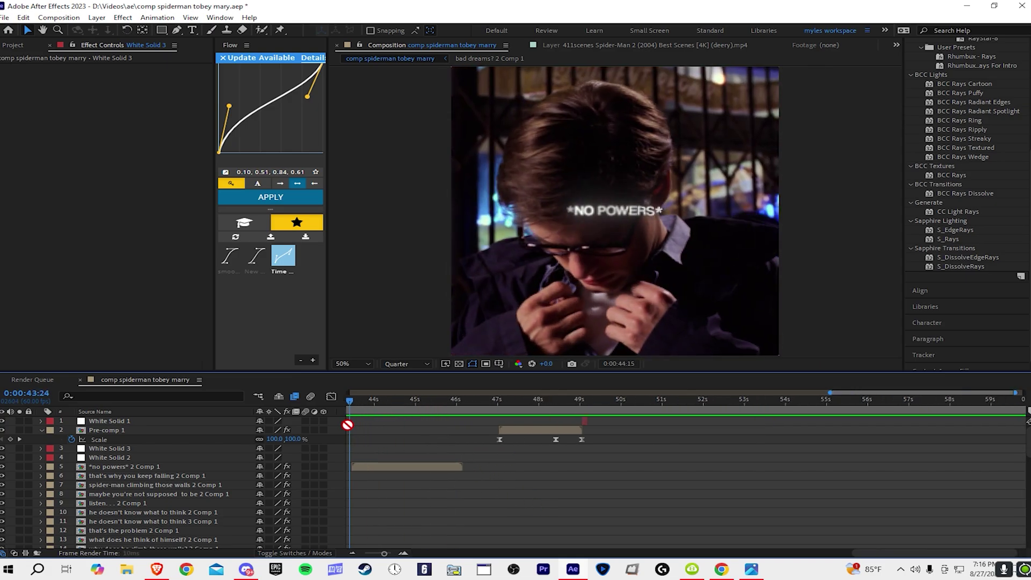